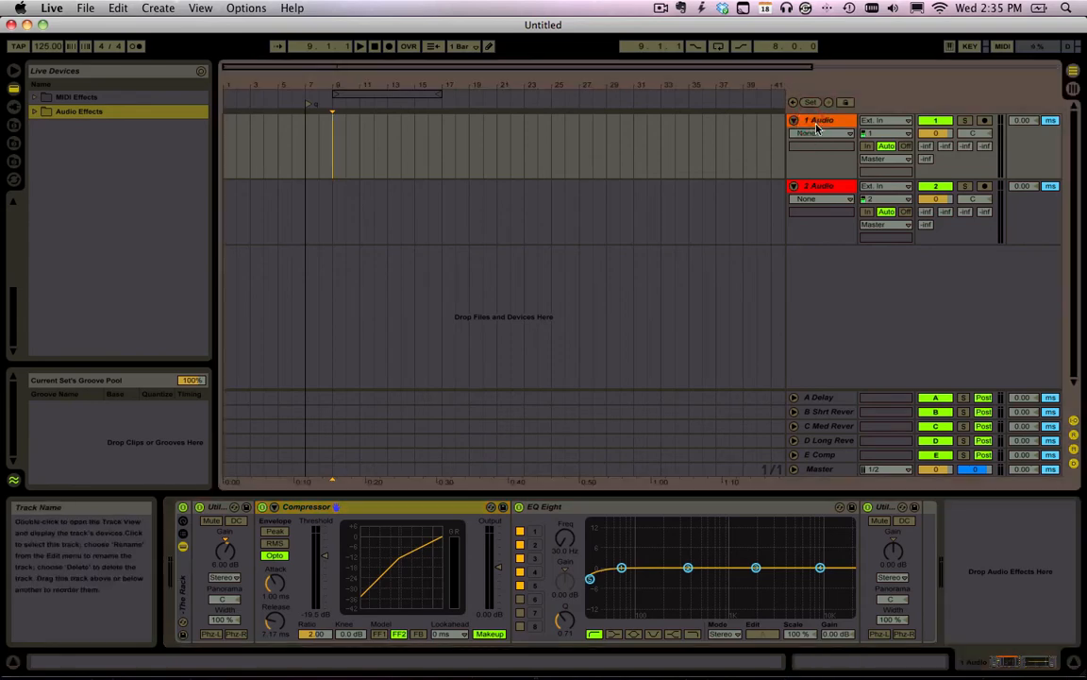
# Step: Switch to Session View and delete all five return tracks, from A Delay through E Comp
pyautogui.click(818, 185)
pyautogui.press('Tab')
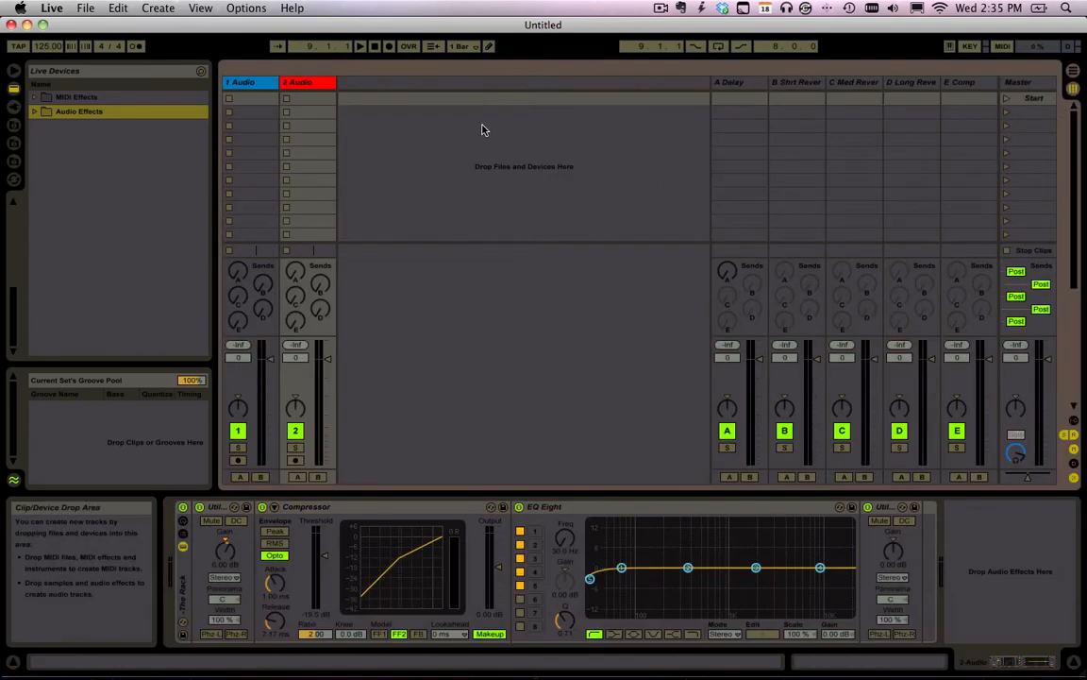
pyautogui.click(755, 85)
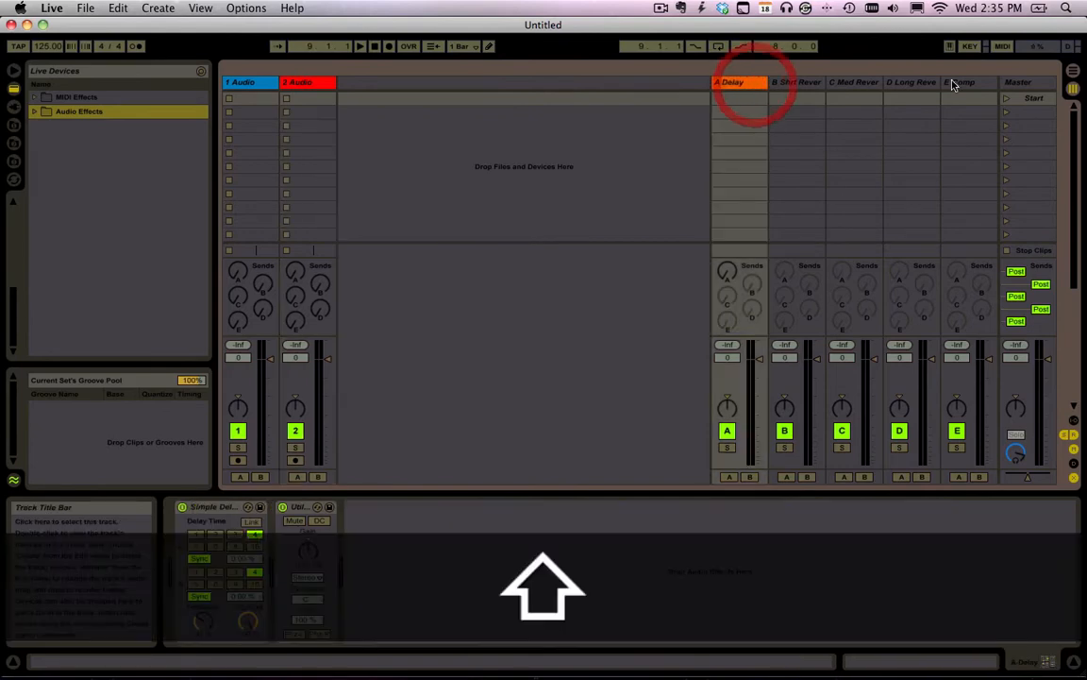
pyautogui.keyDown('shift'); pyautogui.click(963, 86); pyautogui.keyUp('shift')
pyautogui.press('Delete')
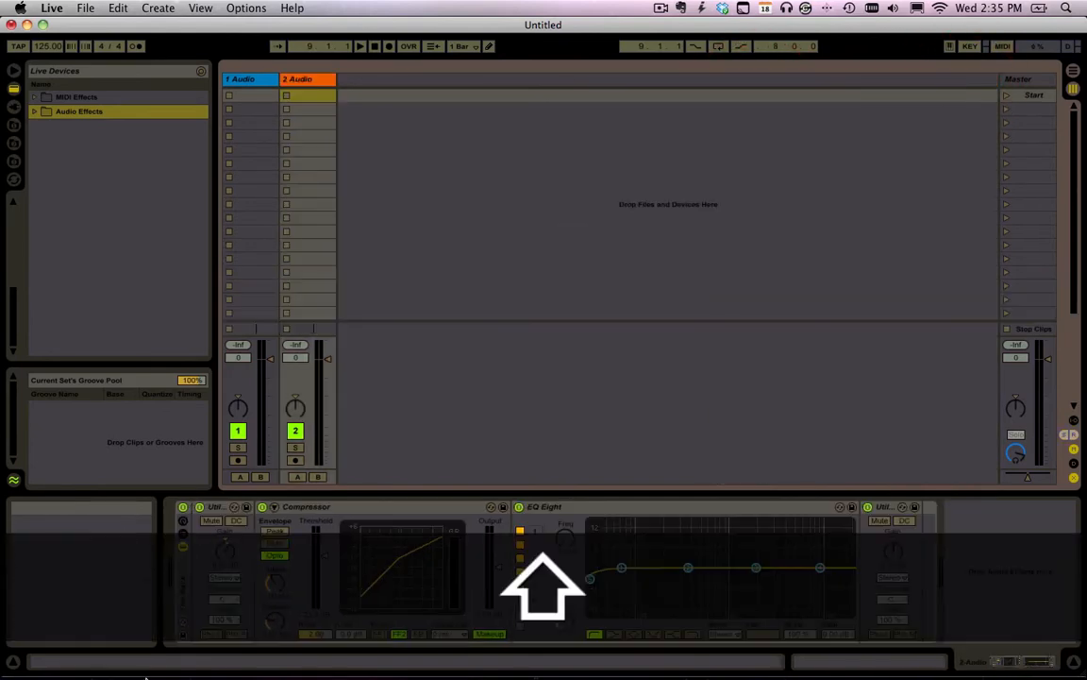
# Step: Delete the effect racks from both audio tracks, 1 Audio and 2 Audio
pyautogui.click(251, 83)
pyautogui.click(186, 596)
pyautogui.press('Delete')
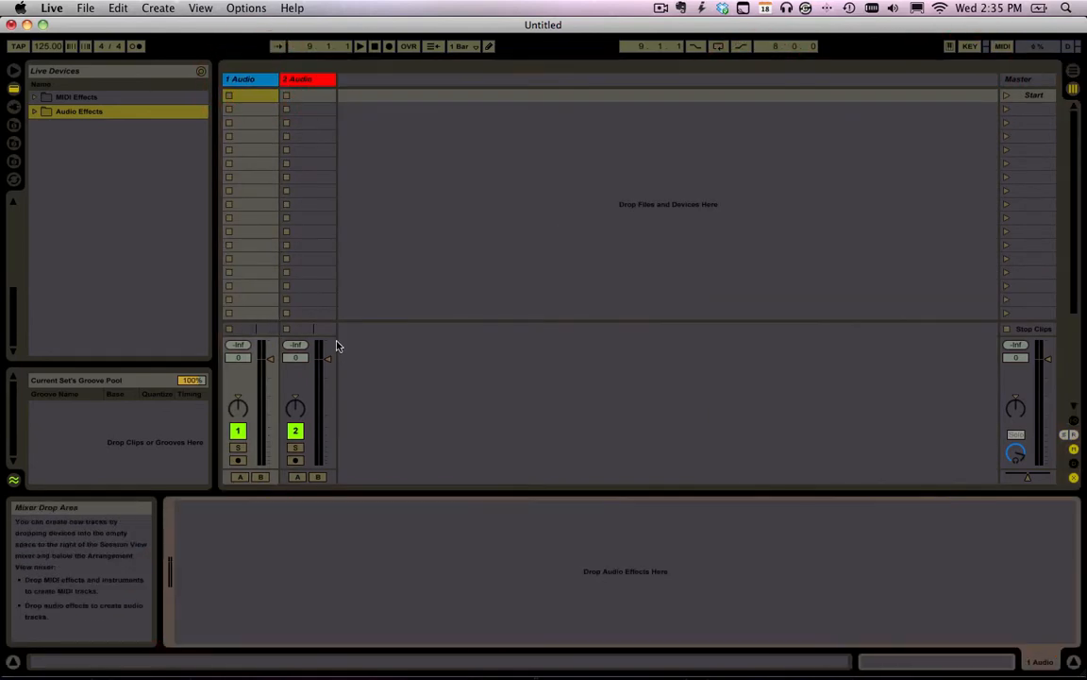
pyautogui.click(317, 80)
pyautogui.click(185, 628)
pyautogui.press('Delete')
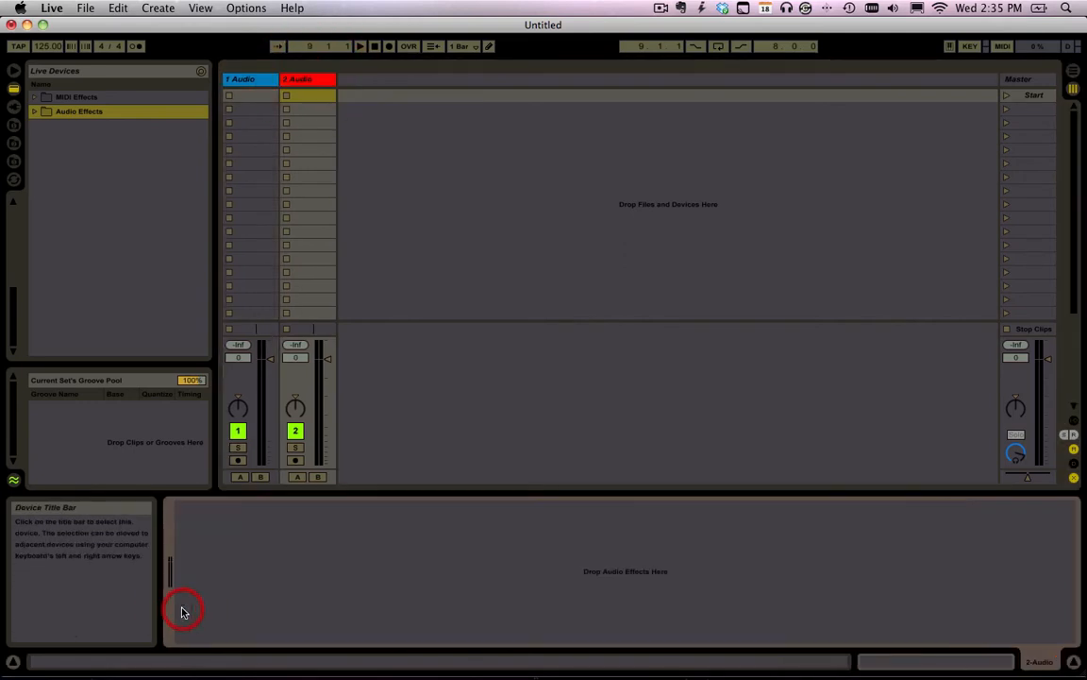
# Step: Check the Tap Tempo control in key map mode, leave the mode and tap in a tempo of 147.43 BPM
pyautogui.press('super+k')
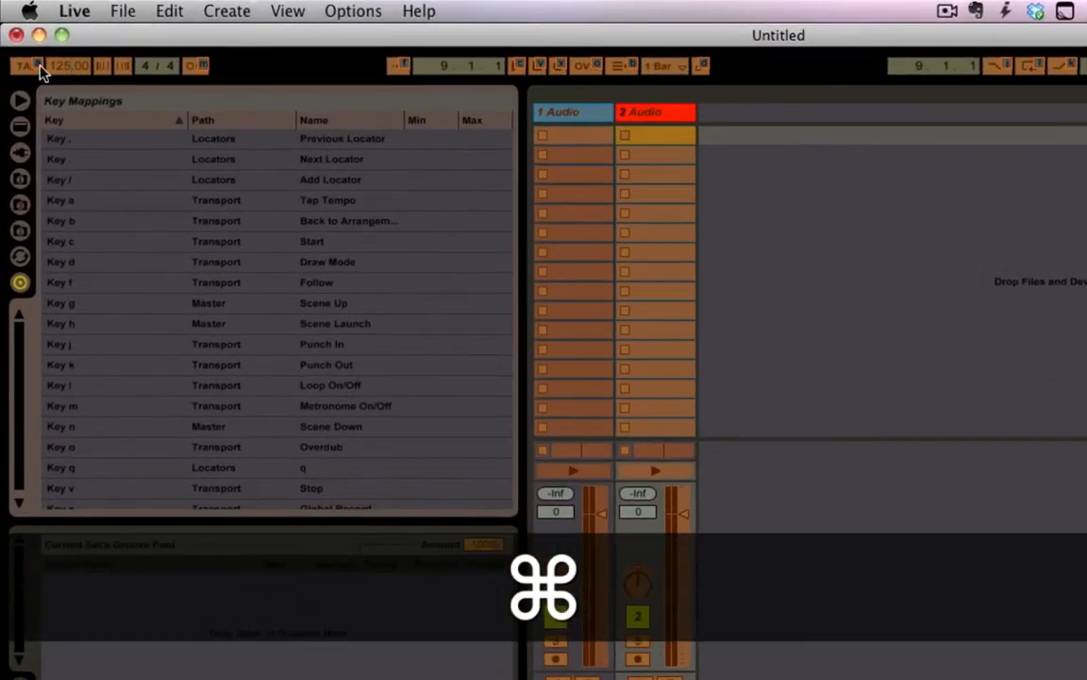
pyautogui.click(26, 62)
pyautogui.press('super+k')
pyautogui.press('a')
pyautogui.press('a')
pyautogui.press('a')
pyautogui.press('a')
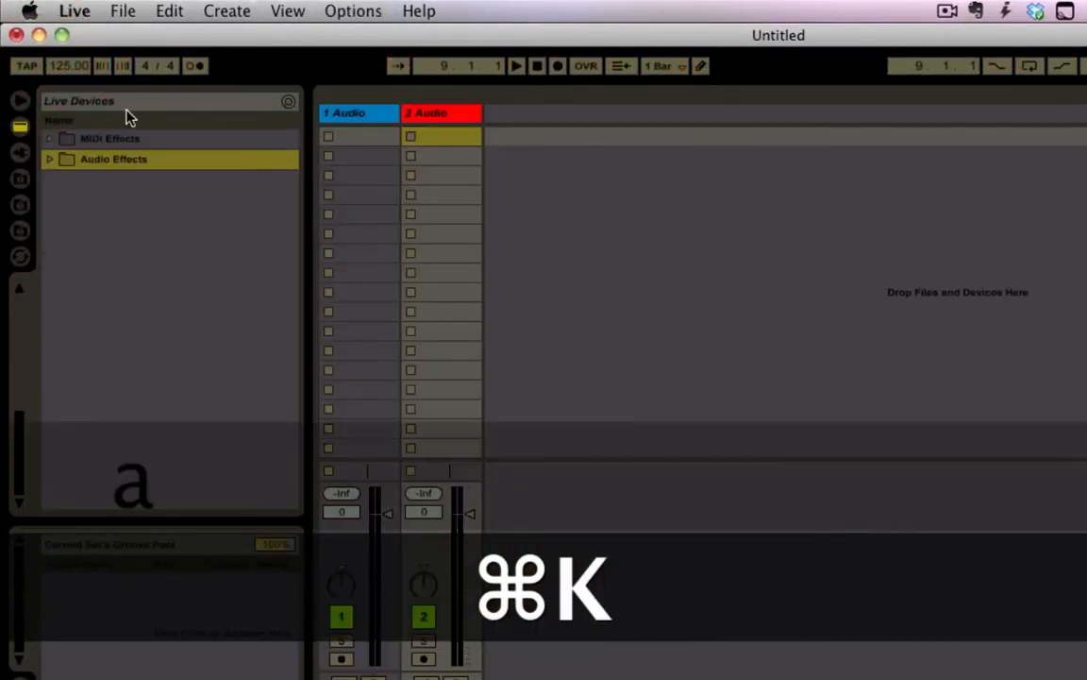
pyautogui.press('a')
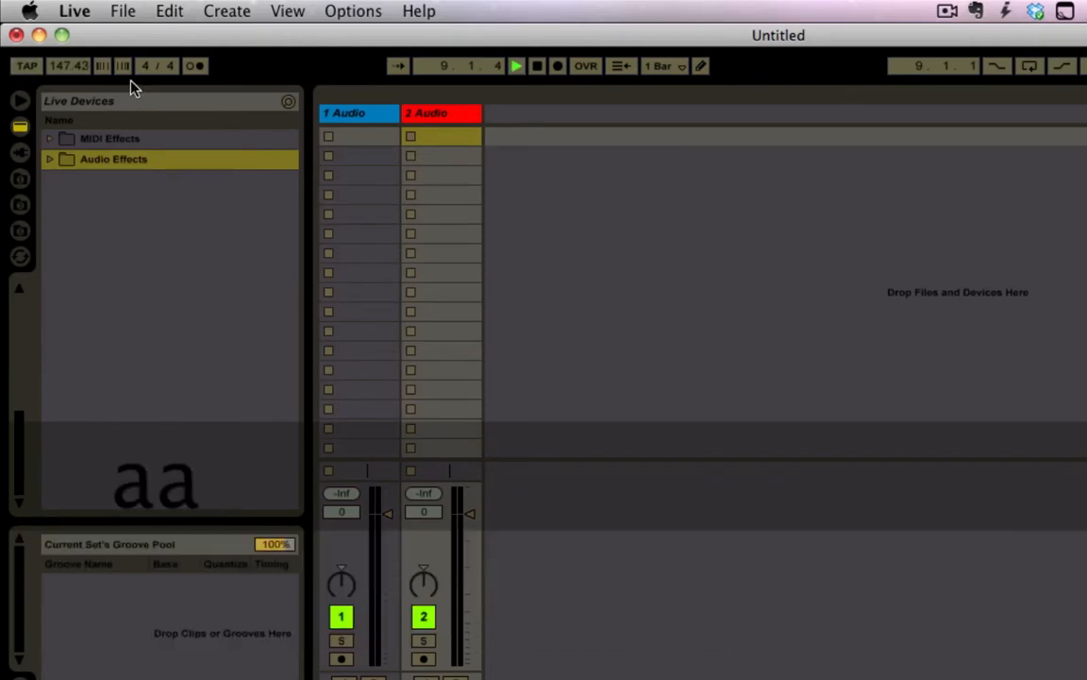
# Step: Review the key mappings of the metronome, Follow, Start, Stop and record controls in key map mode
pyautogui.press('super+k')
pyautogui.click(193, 65)
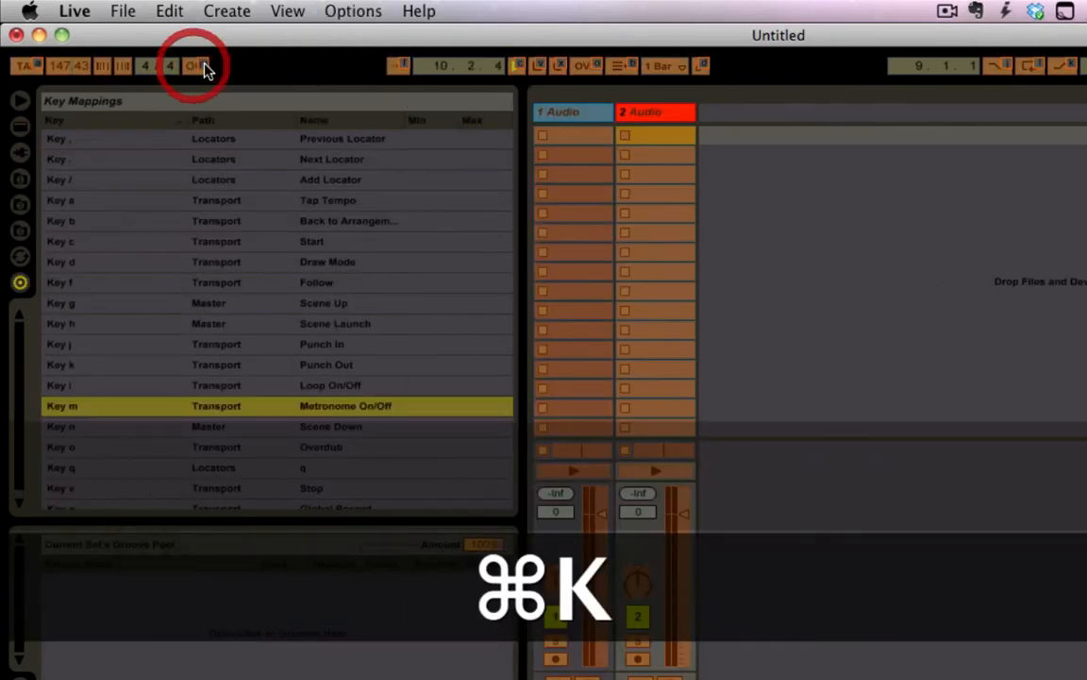
pyautogui.click(404, 66)
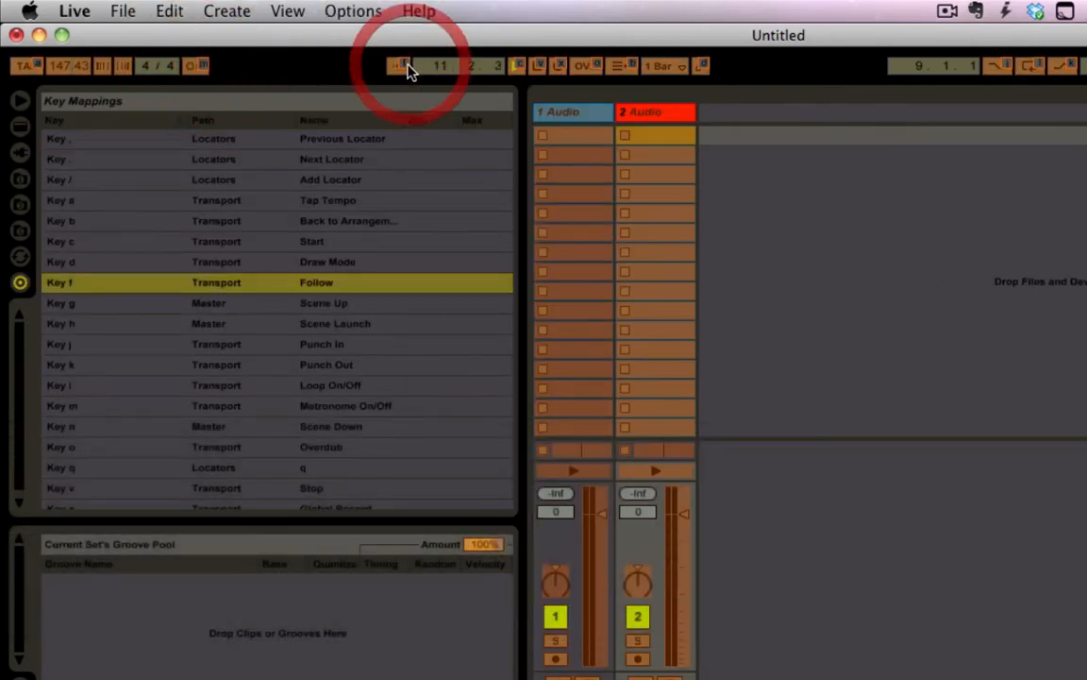
pyautogui.click(518, 65)
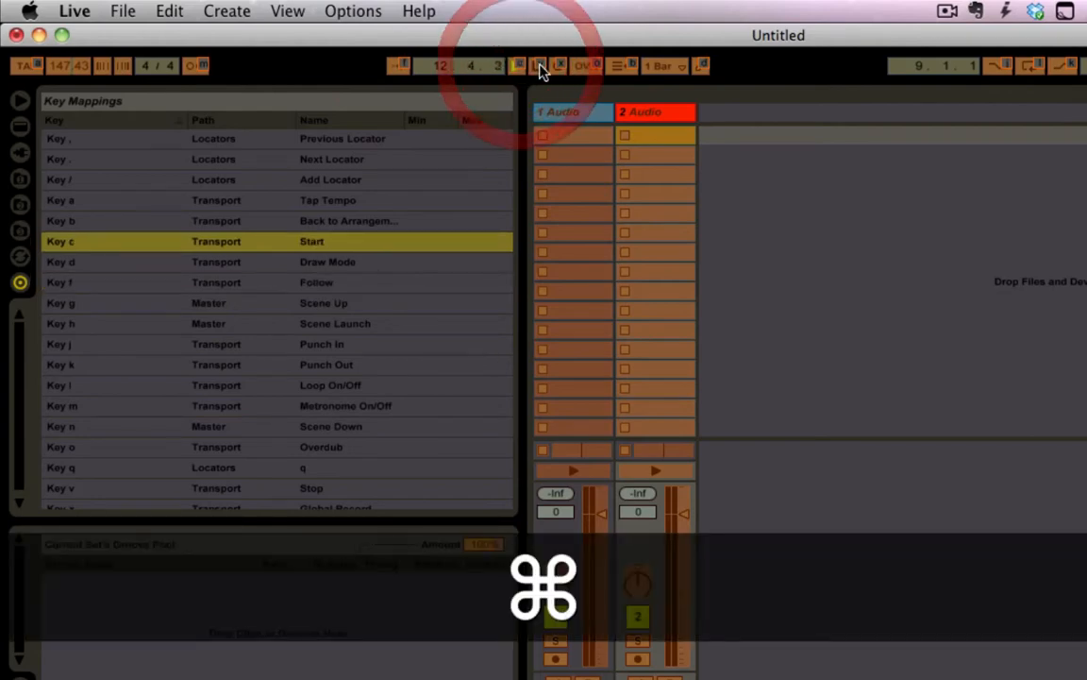
pyautogui.click(558, 66)
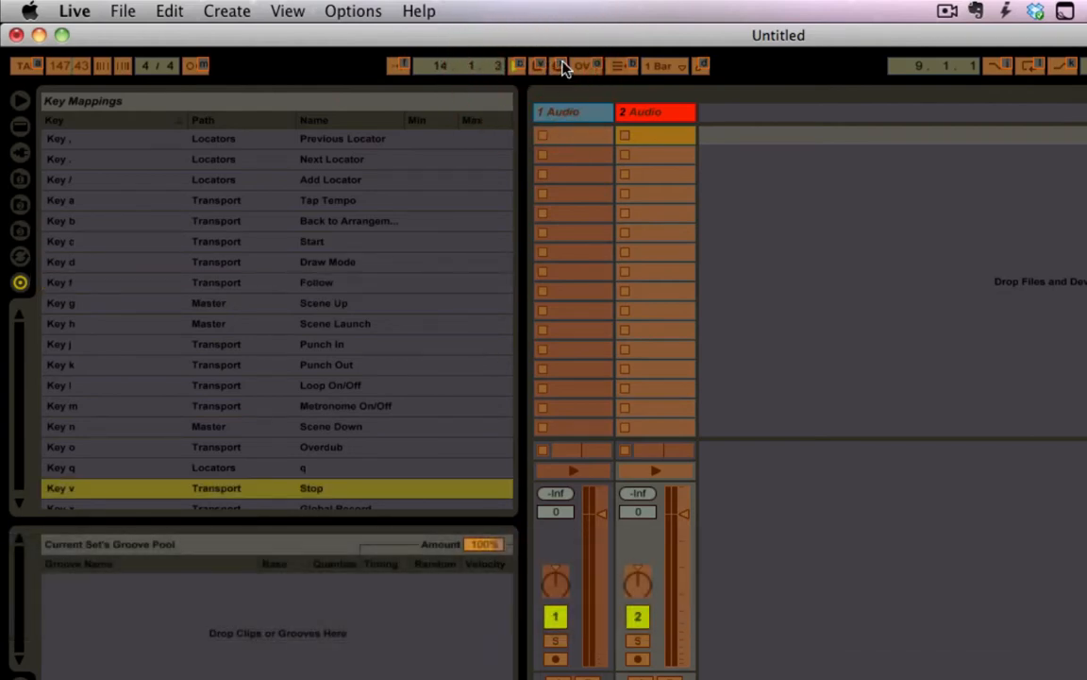
pyautogui.press('super+k')
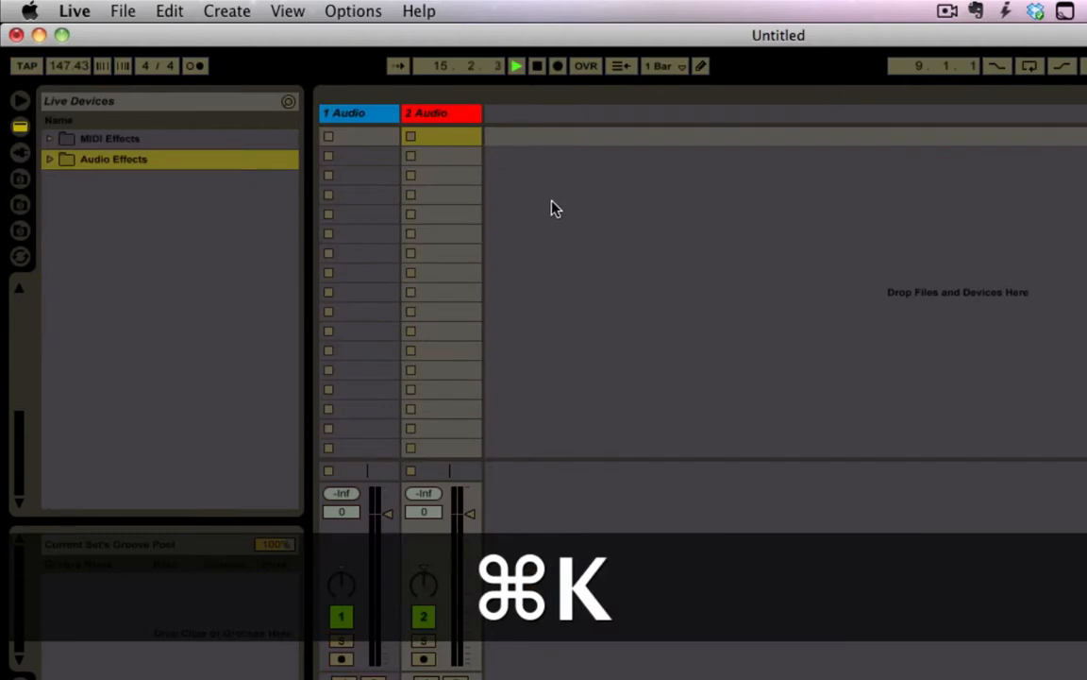
# Step: Switch to Arrangement View and try out the mapped transport controls by starting and stopping recording
pyautogui.press('Tab')
pyautogui.press('Tab')
pyautogui.press('Tab')
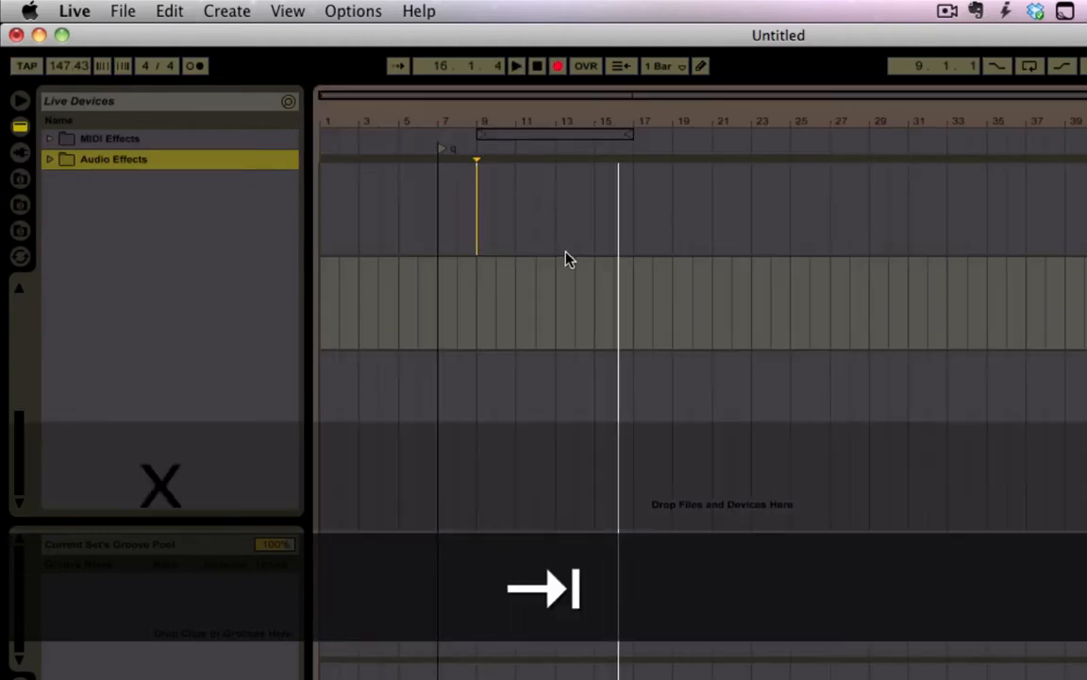
pyautogui.press('space')
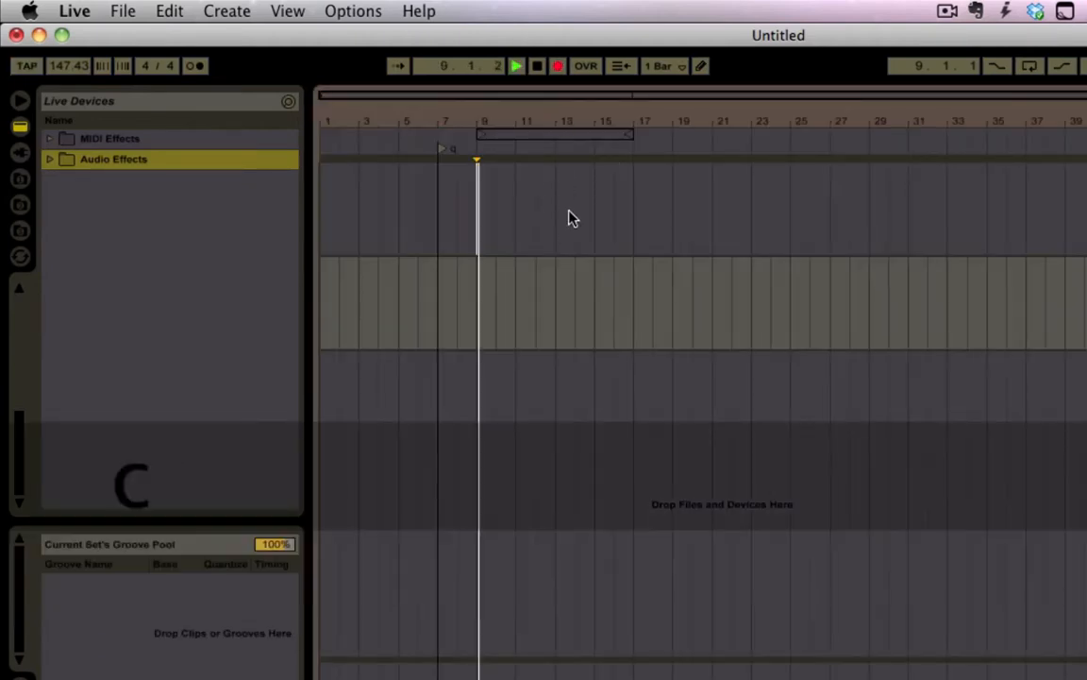
pyautogui.press('space')
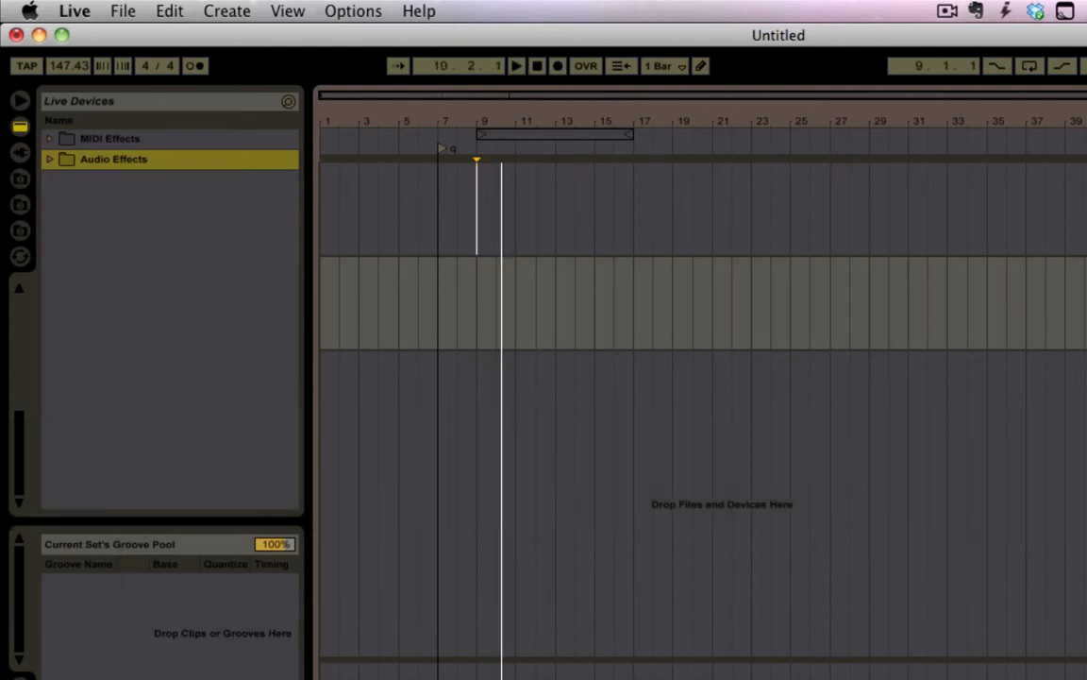
# Step: Examine the key mappings assigned to the locator controls and the loop switch in key map mode
pyautogui.press('super')
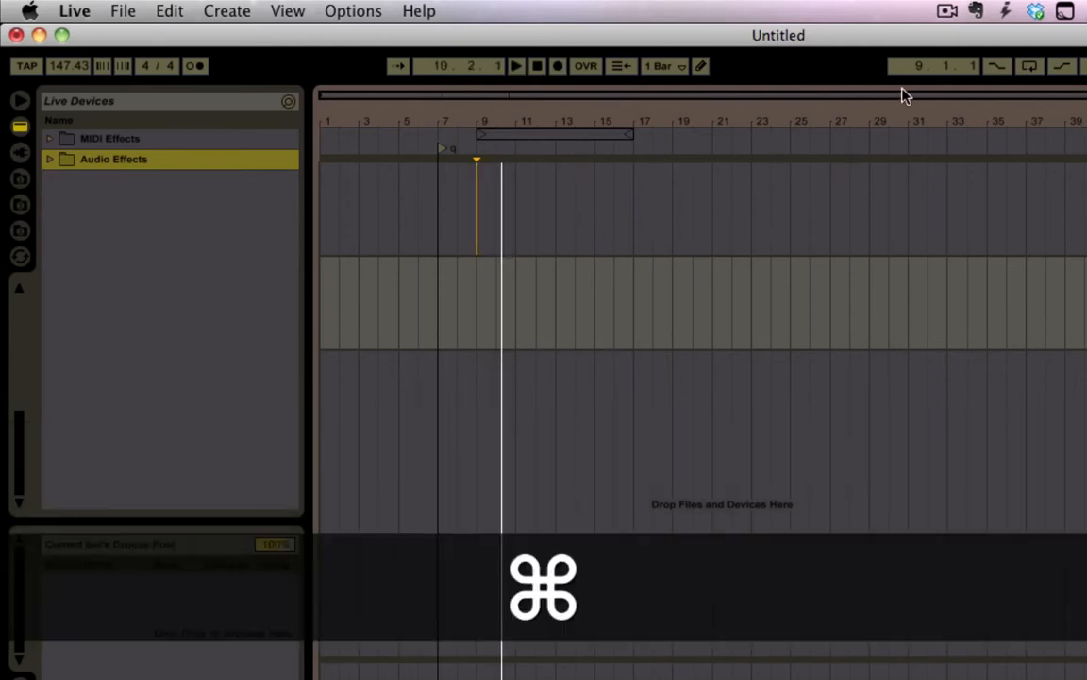
pyautogui.press('super+k')
pyautogui.press('super+k')
pyautogui.press('super+k')
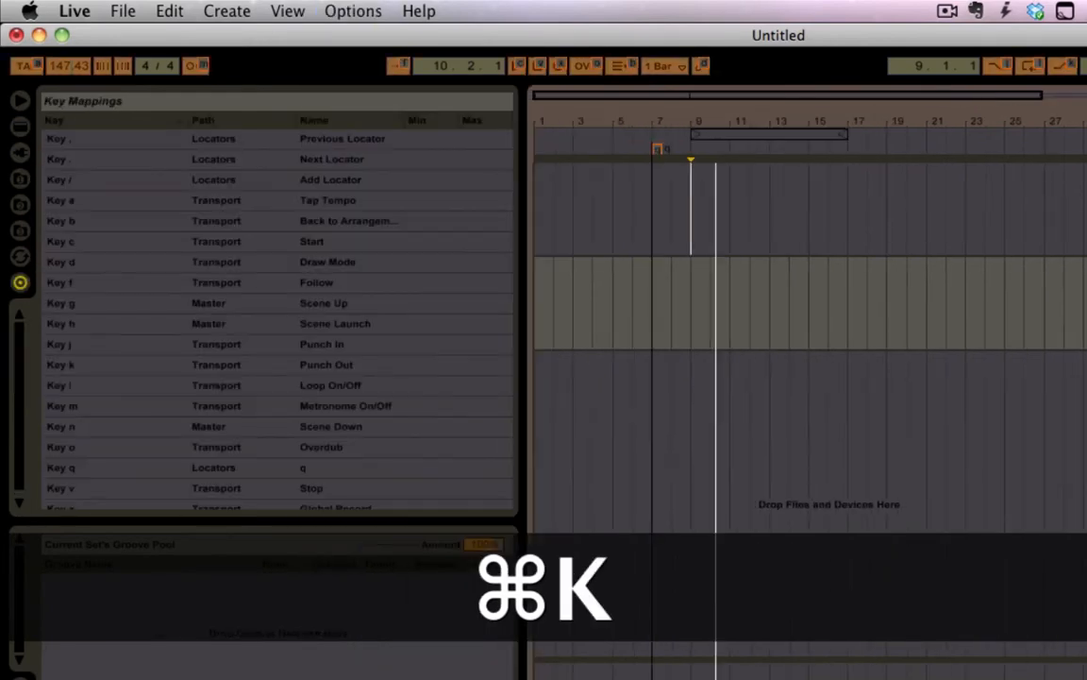
pyautogui.click(1077, 136)
pyautogui.click(1056, 136)
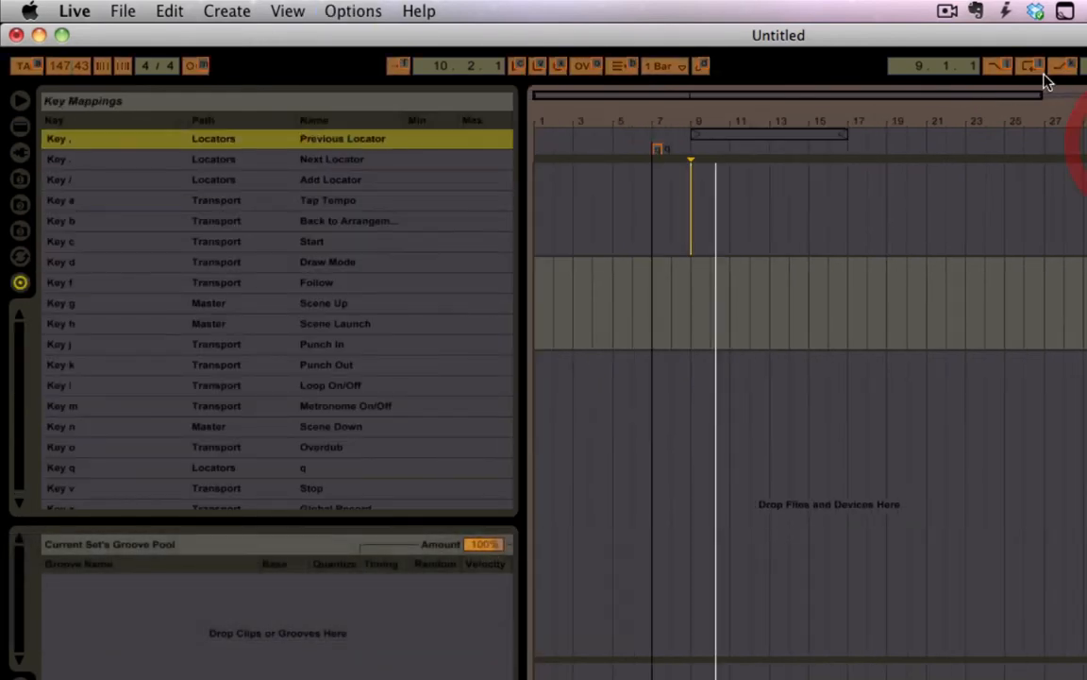
pyautogui.click(1029, 66)
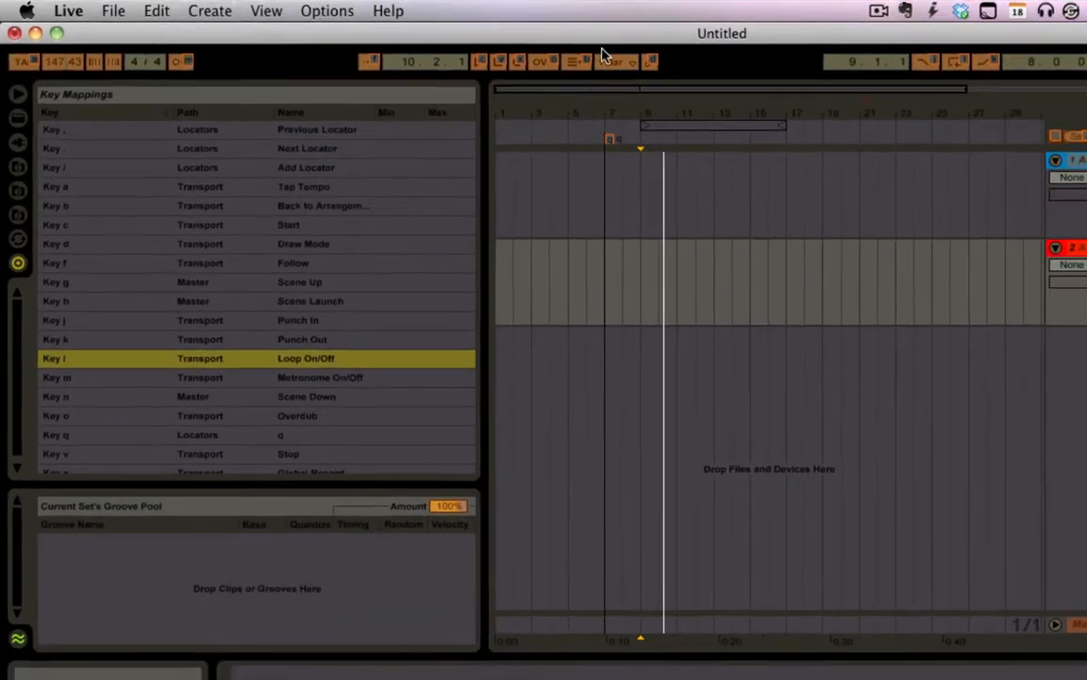
# Step: Hide the Groove Pool to show the complete list of key mappings
pyautogui.click(596, 58)
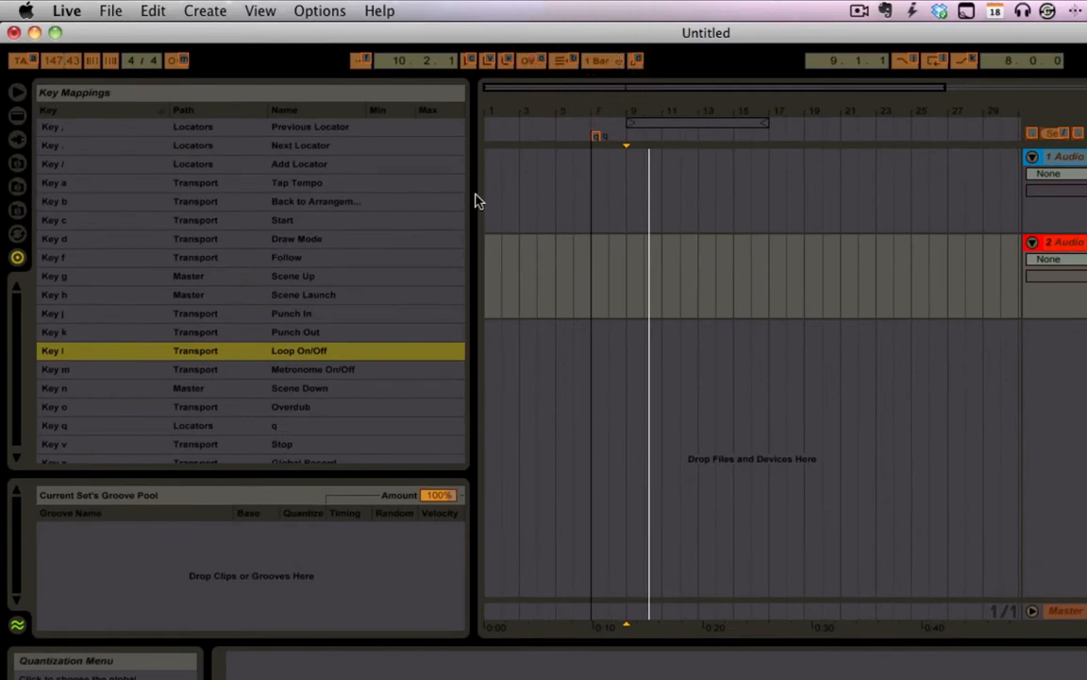
pyautogui.scroll(-1, 411, 275)
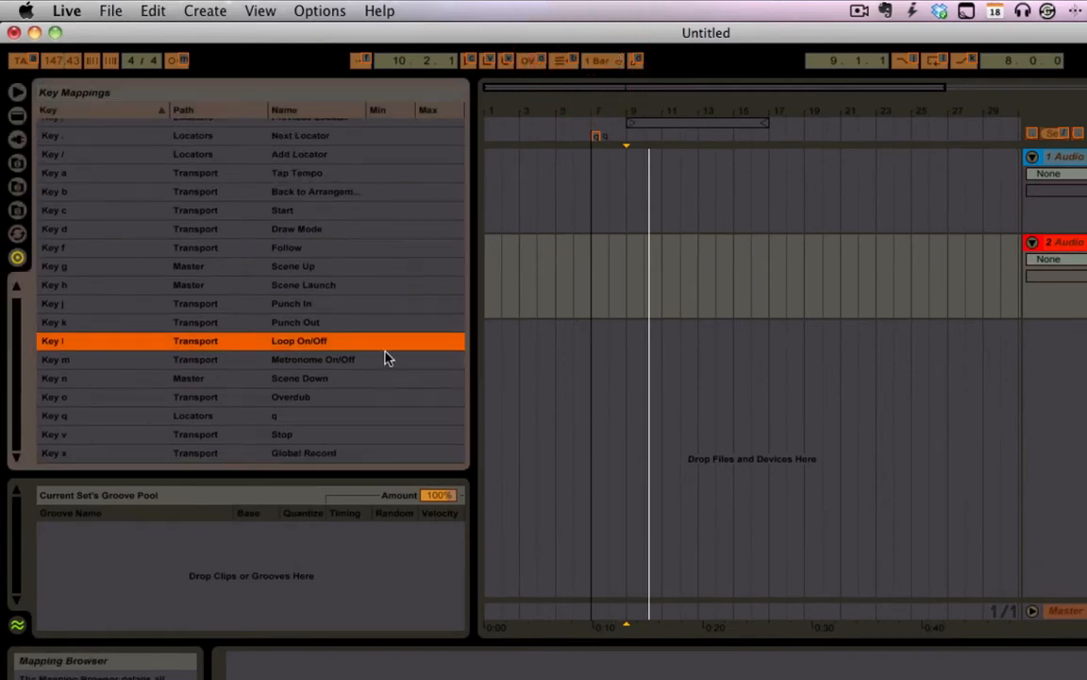
pyautogui.click(19, 628)
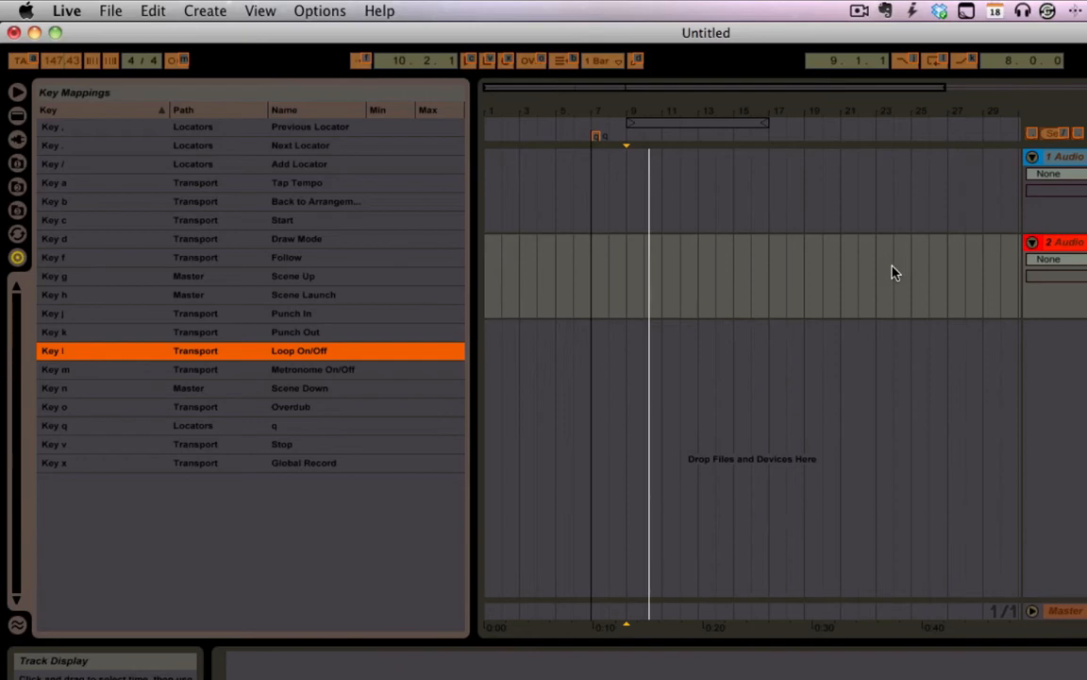
# Step: Examine the MIDI mappings in MIDI map mode, selecting the whole list, and leave the mode
pyautogui.click(972, 62)
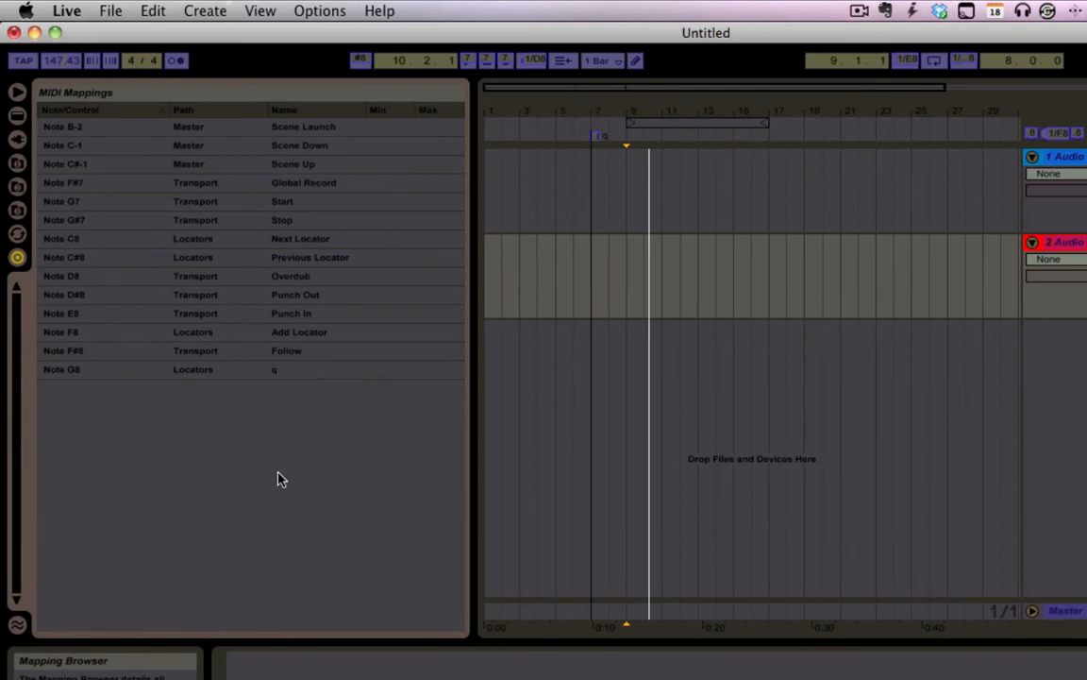
pyautogui.press('super+a')
pyautogui.click(274, 57)
pyautogui.click(648, 270)
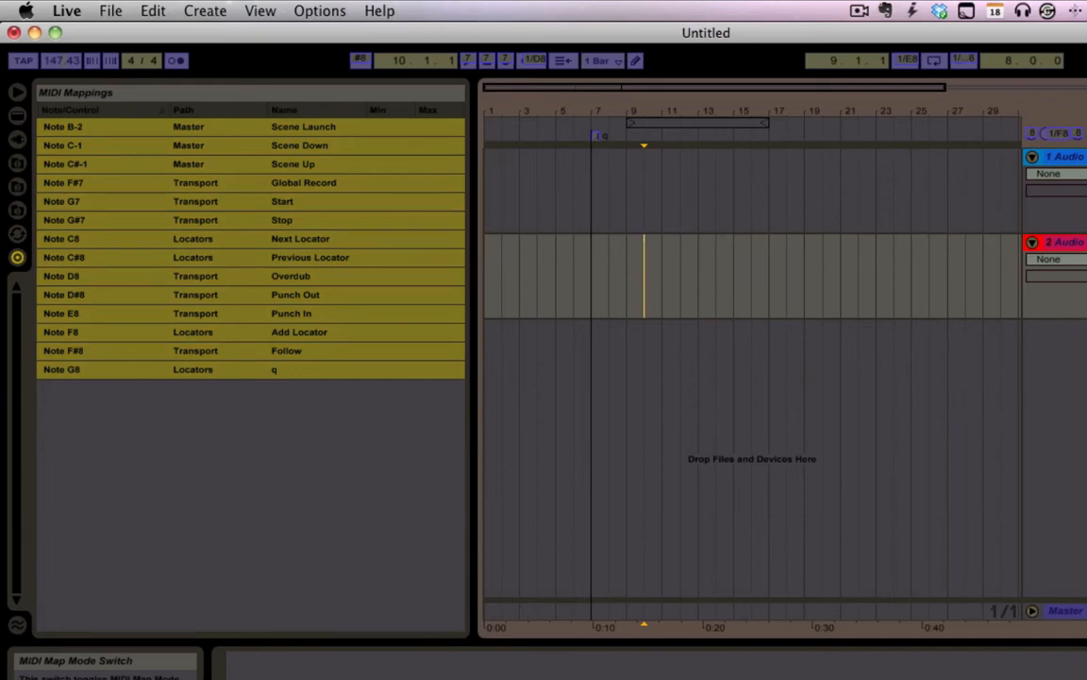
pyautogui.press('super+m')
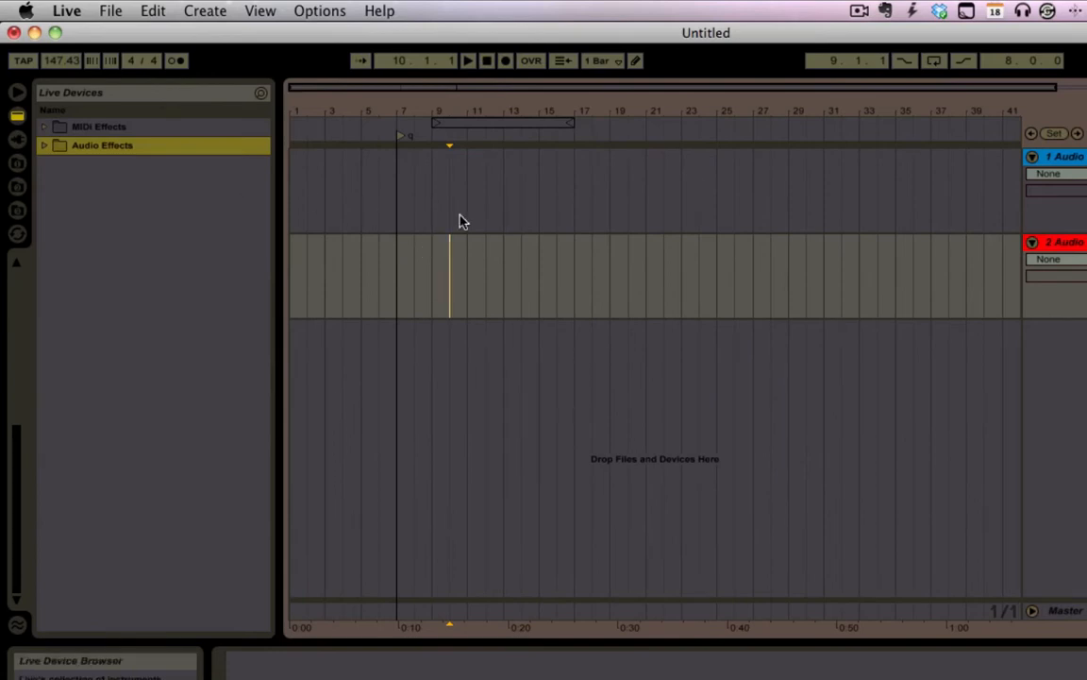
# Step: Select the first audio track and show the Instruments folder in the Live Devices browser
pyautogui.click(1061, 157)
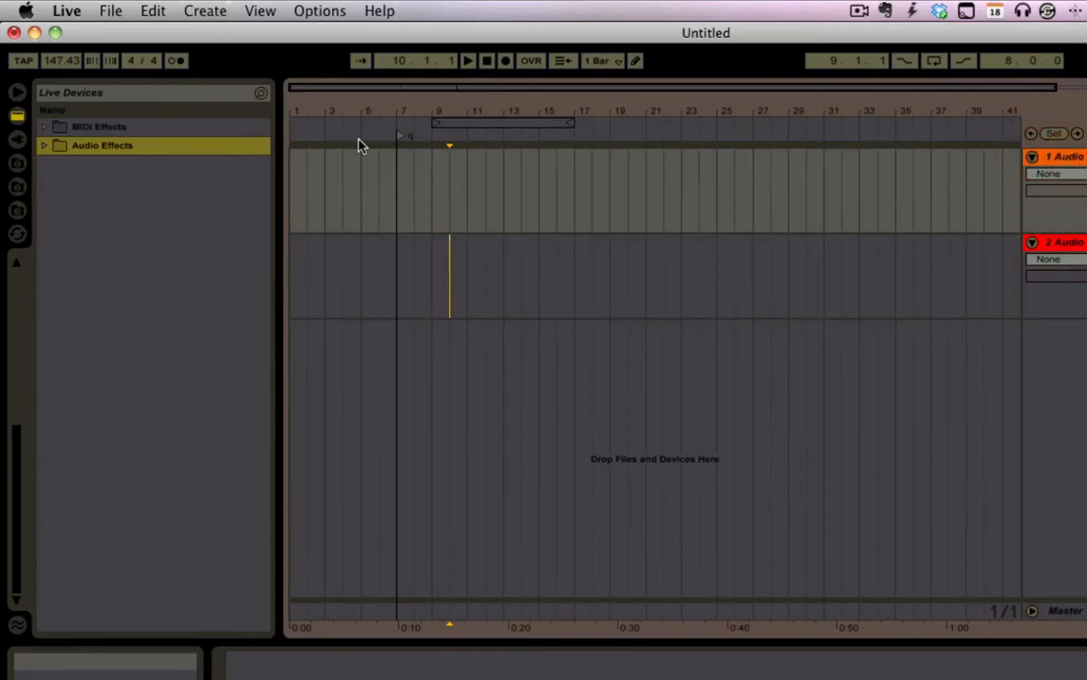
pyautogui.click(62, 188)
pyautogui.click(45, 128)
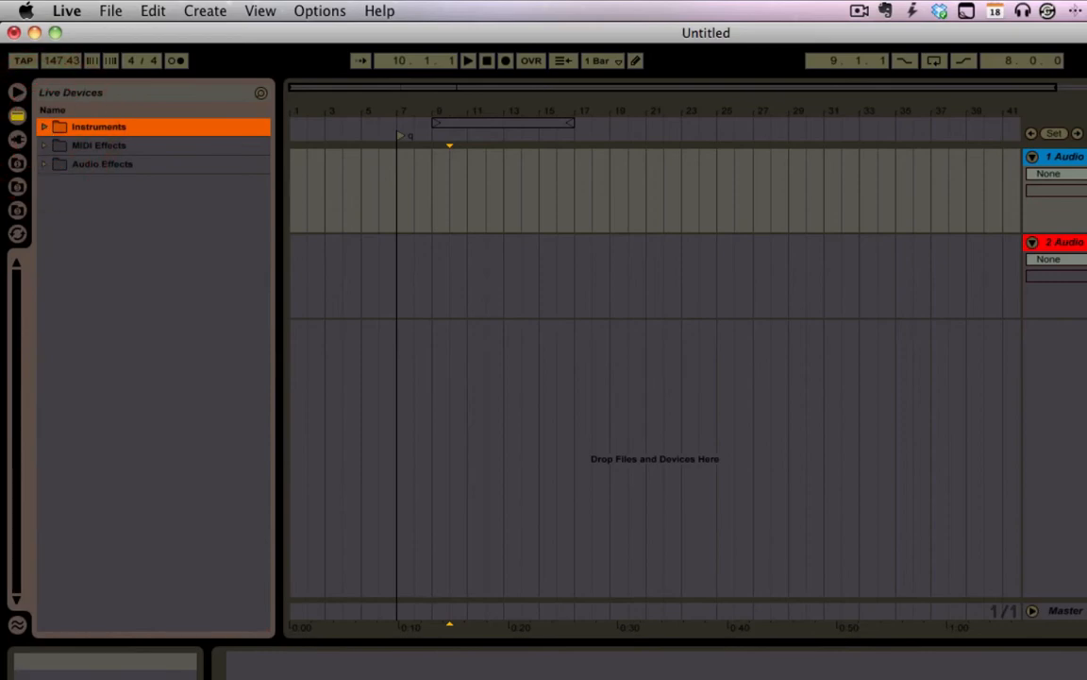
# Step: Add two new audio tracks below the 2 Audio track
pyautogui.click(1074, 157)
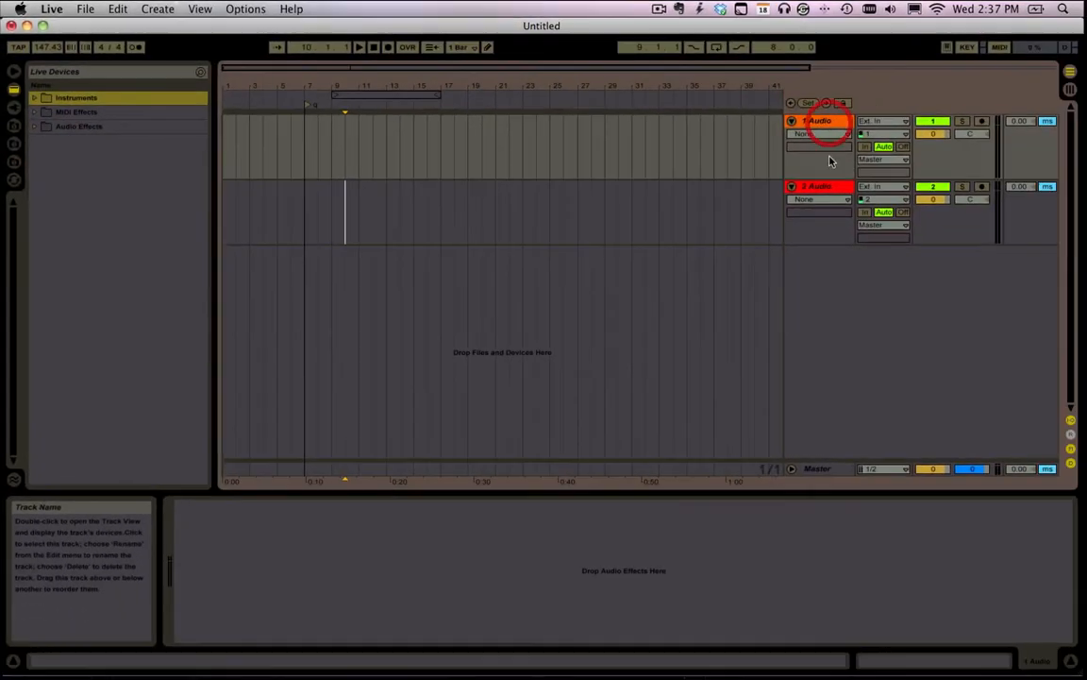
pyautogui.click(829, 186)
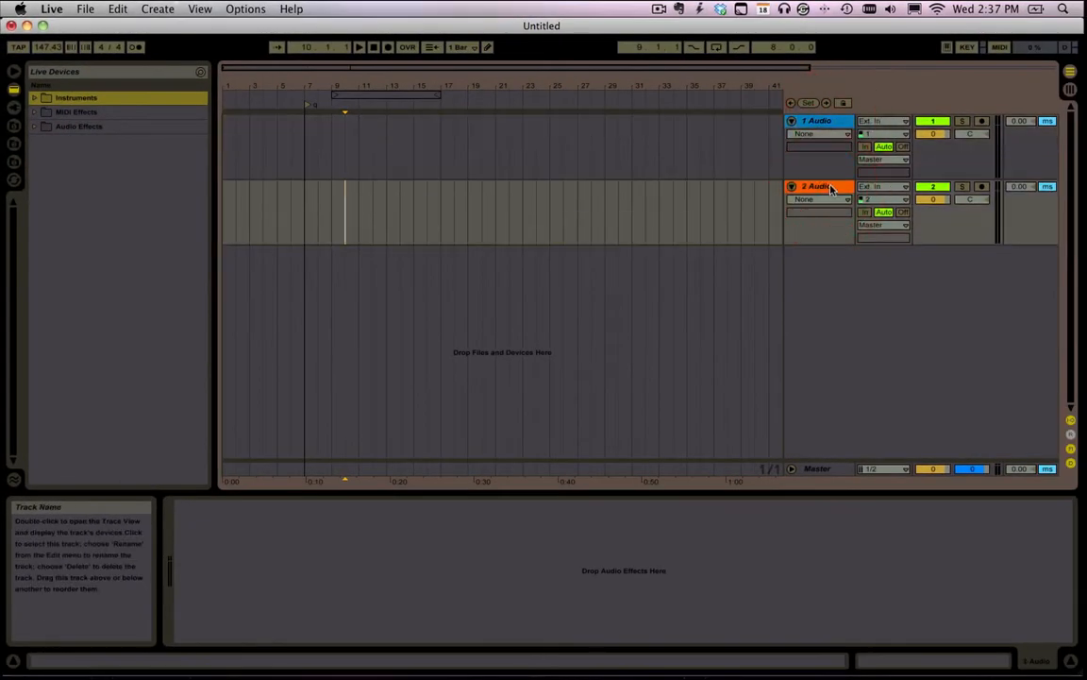
pyautogui.press('super+t')
pyautogui.press('super+t')
# Step: Rename the first audio track as "# guitar", using the # sign for automatic track numbering
pyautogui.click(840, 129)
pyautogui.press('super+r')
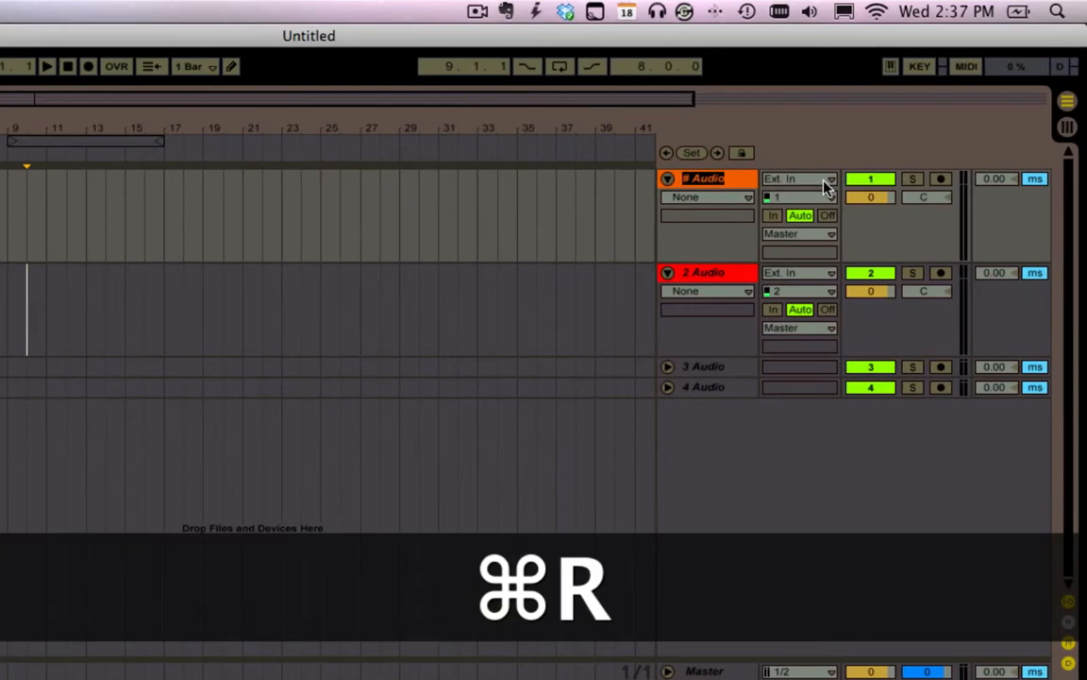
pyautogui.write('#')
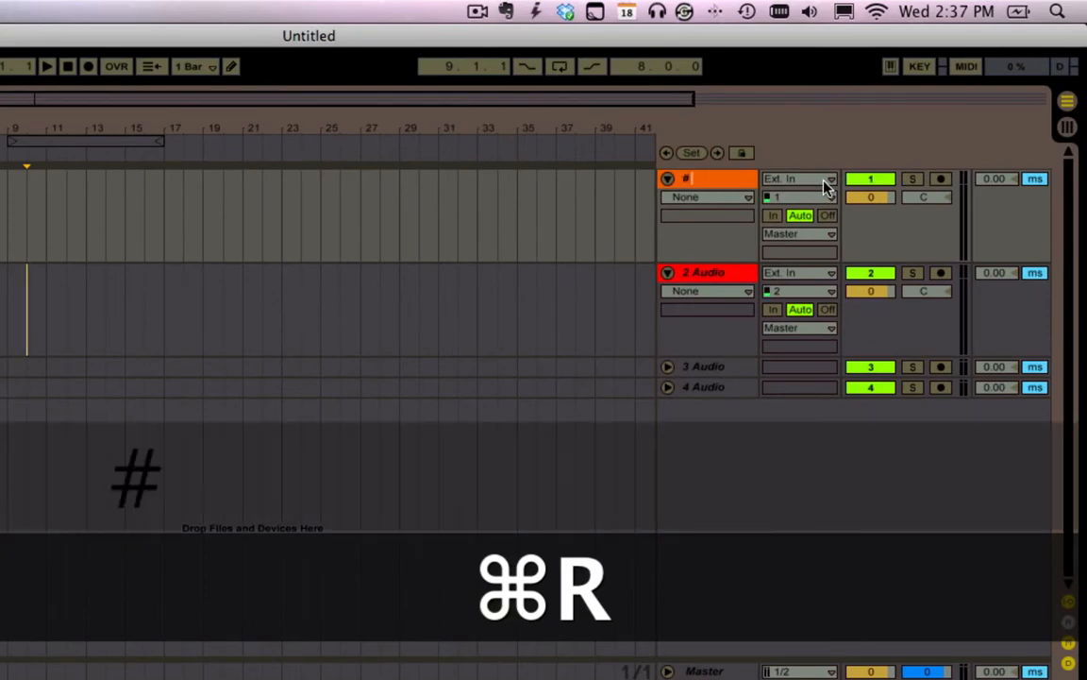
pyautogui.write(' guitar')
pyautogui.press('Tab')
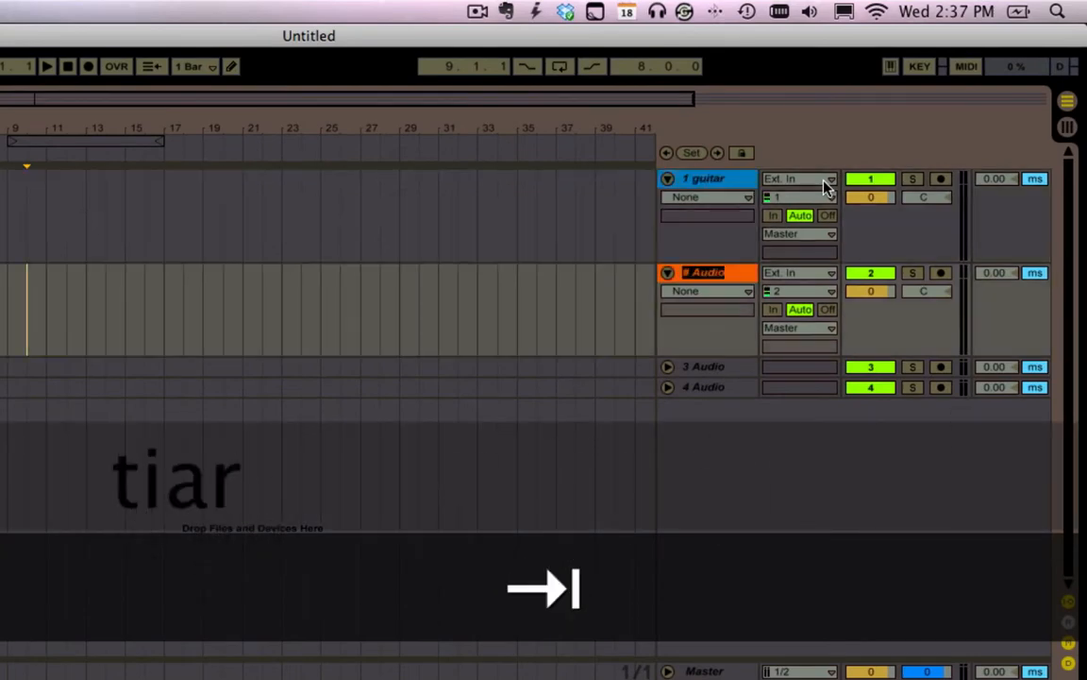
# Step: Rename the second audio track as "# vo" and move on to the third track's name
pyautogui.write('#')
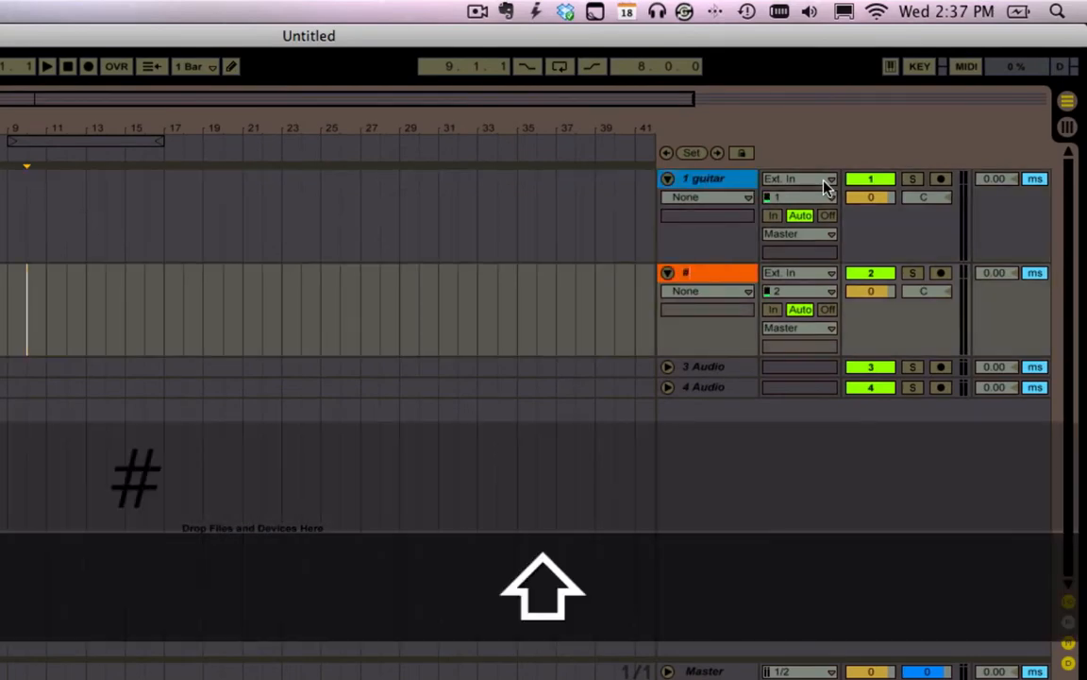
pyautogui.write(' vo')
pyautogui.press('Tab')
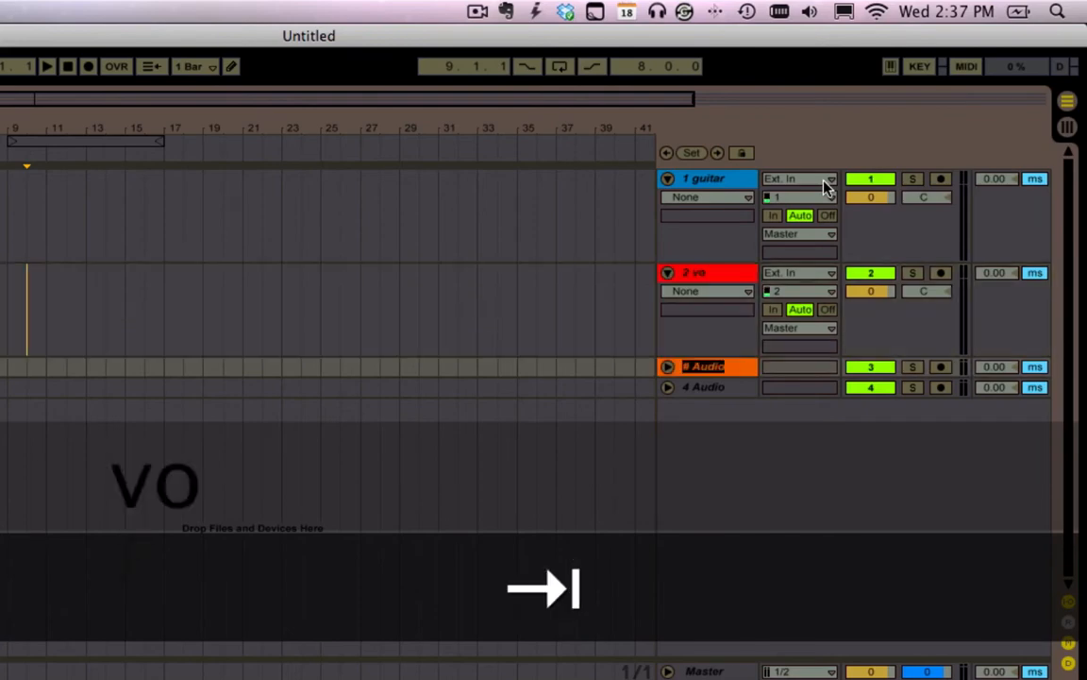
# Step: Rename the third audio track as "# bas", keeping the # sign for automatic numbering
pyautogui.write('#')
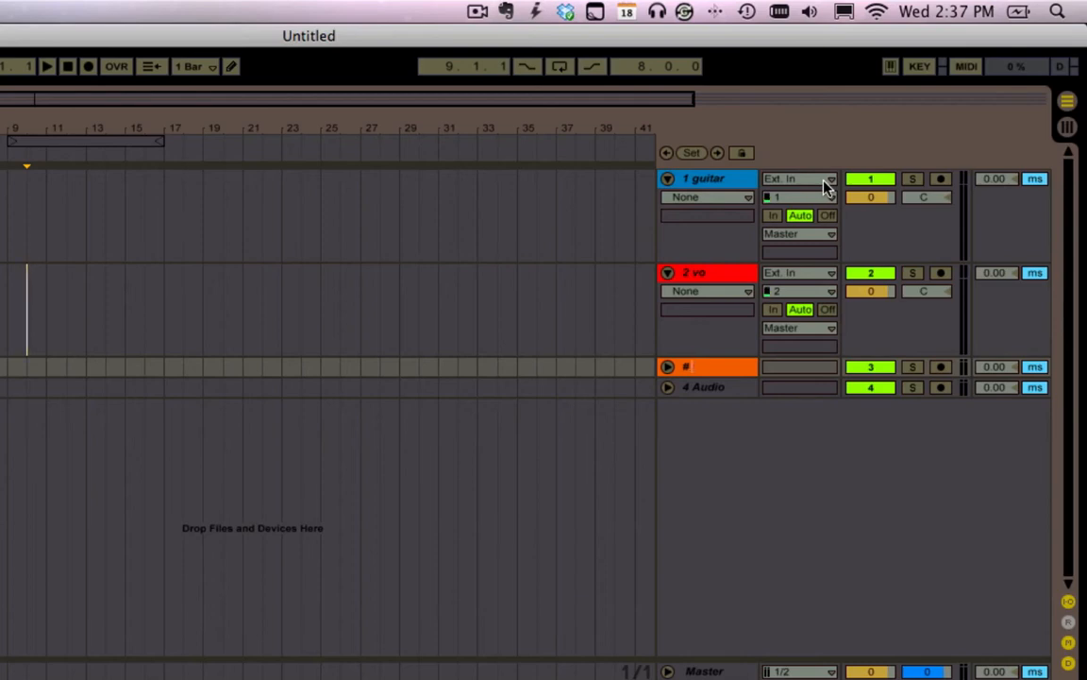
pyautogui.write('bas')
pyautogui.press('Return')
# Step: Shorten the fourth audio track's name to "# Audi"
pyautogui.press('Down')
pyautogui.press('super+r')
pyautogui.press('Right')
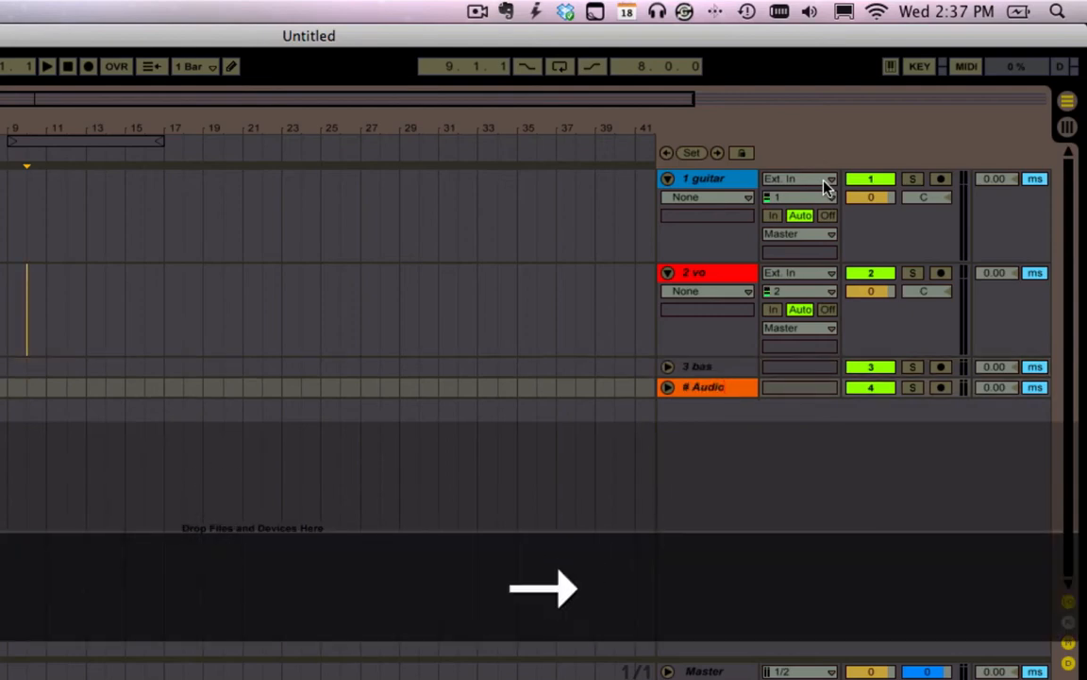
pyautogui.press('BackSpace')
pyautogui.press('Return')
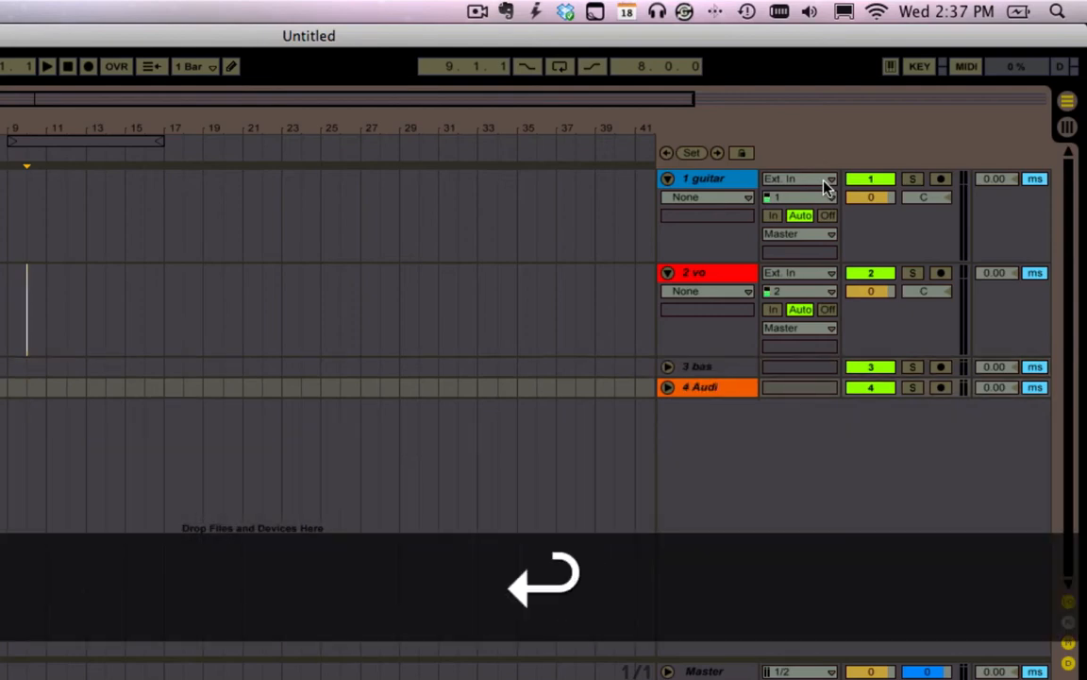
# Step: Add a MIDI track below the fourth audio track and delete that audio track
pyautogui.press('super+shift+t')
pyautogui.click(735, 392)
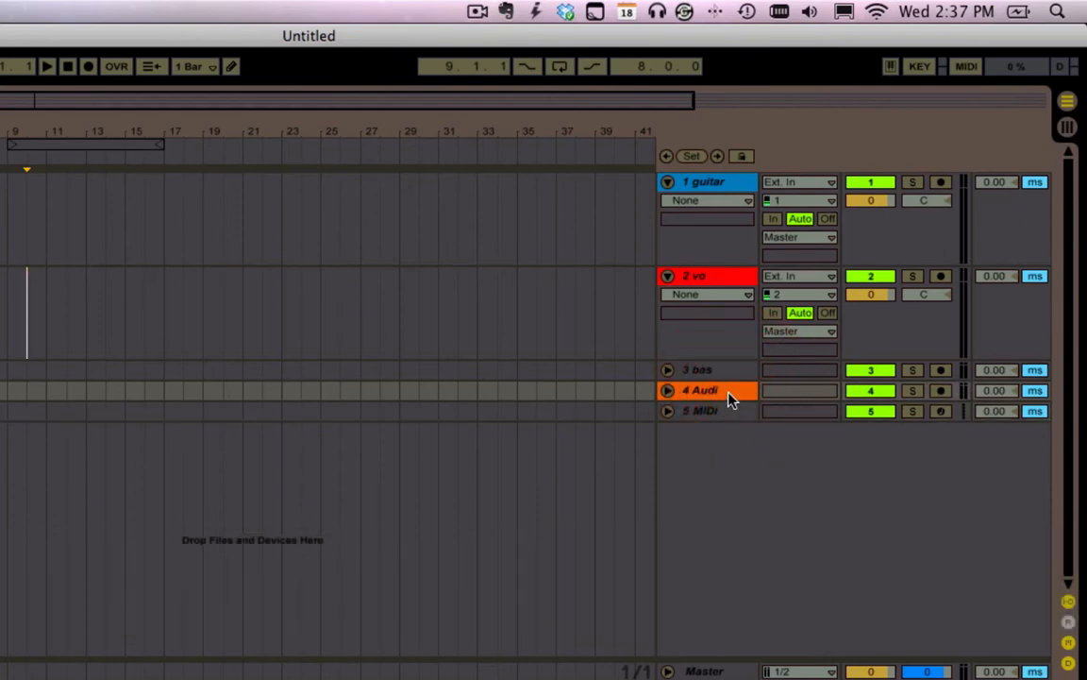
pyautogui.press('Delete')
# Step: Load the Superior Drummer plug-in onto the new MIDI track, close its plug-in window and select the bas track
pyautogui.click(19, 154)
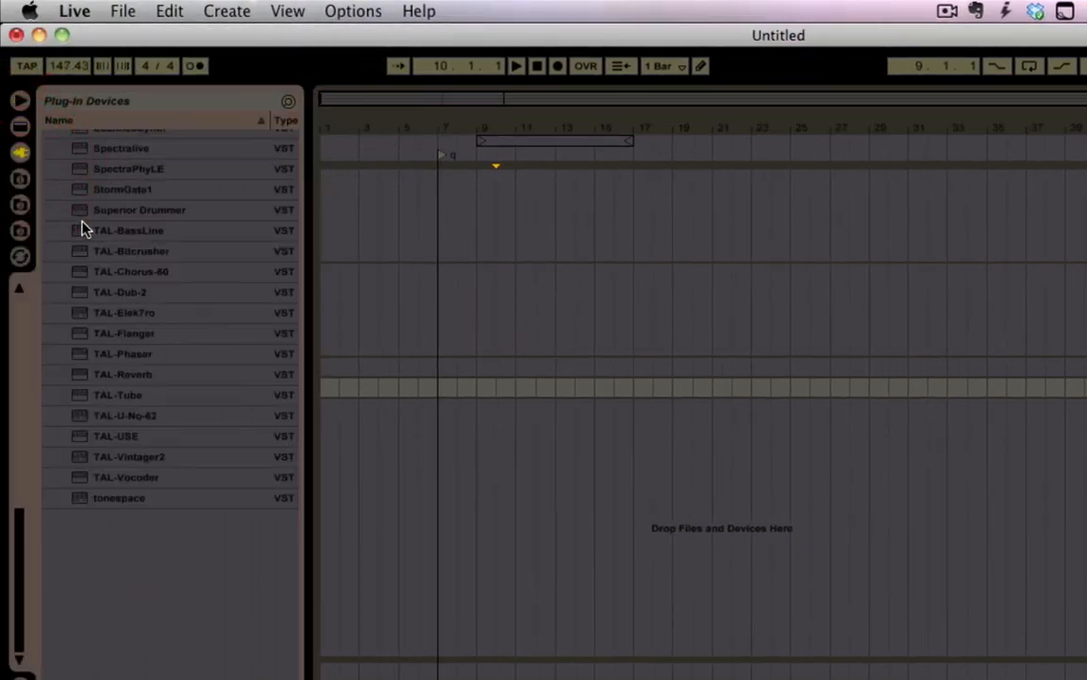
pyautogui.scroll(15, 114, 316)
pyautogui.scroll(-5, 114, 319)
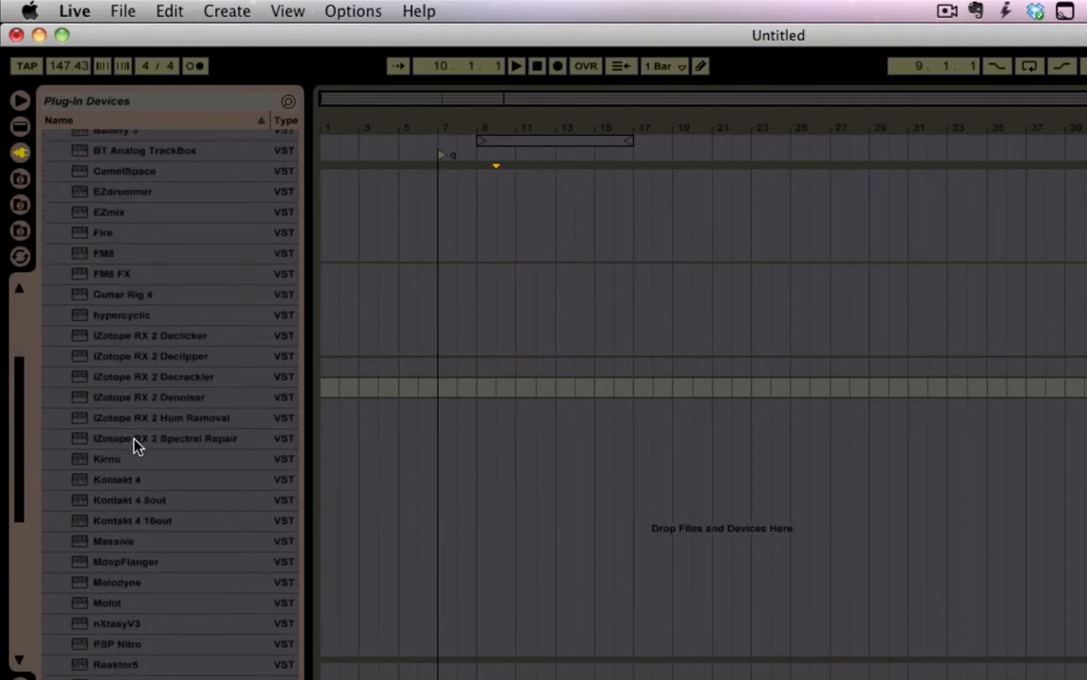
pyautogui.scroll(-5, 134, 445)
pyautogui.click(138, 635)
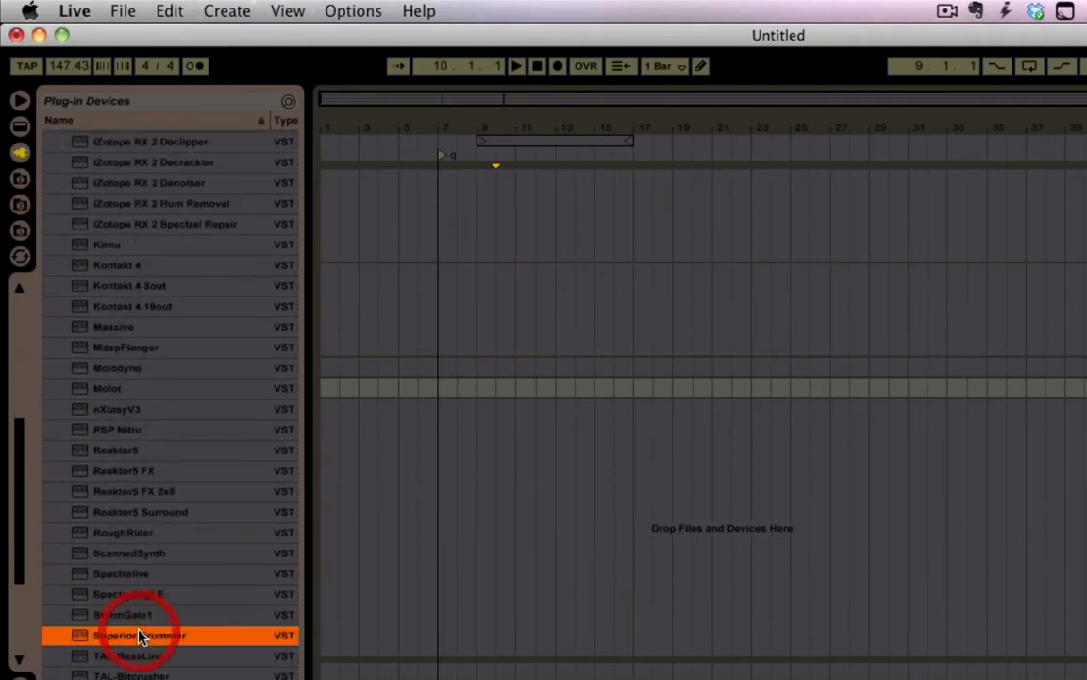
pyautogui.moveTo(909, 335); pyautogui.dragTo(948, 311)
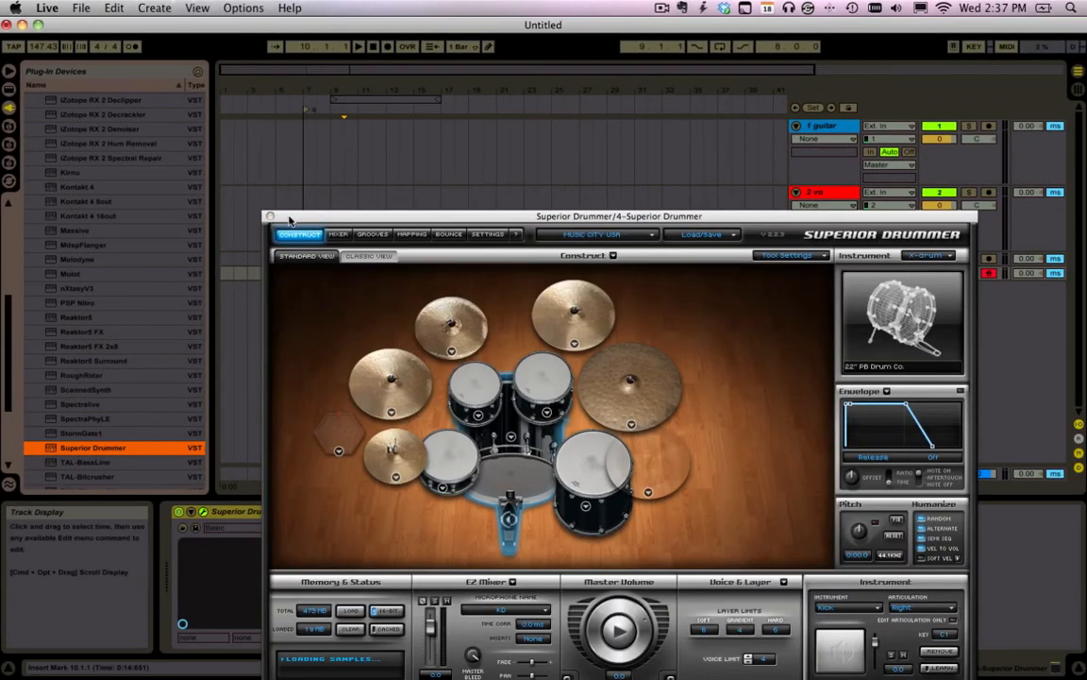
pyautogui.click(269, 217)
pyautogui.click(837, 273)
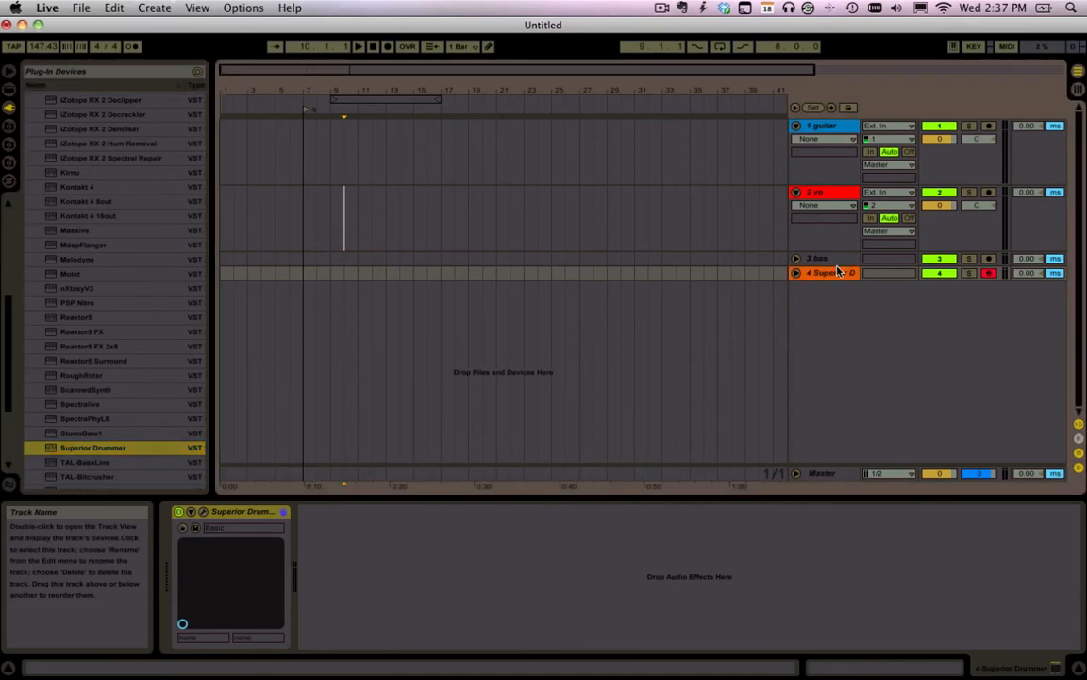
pyautogui.click(838, 259)
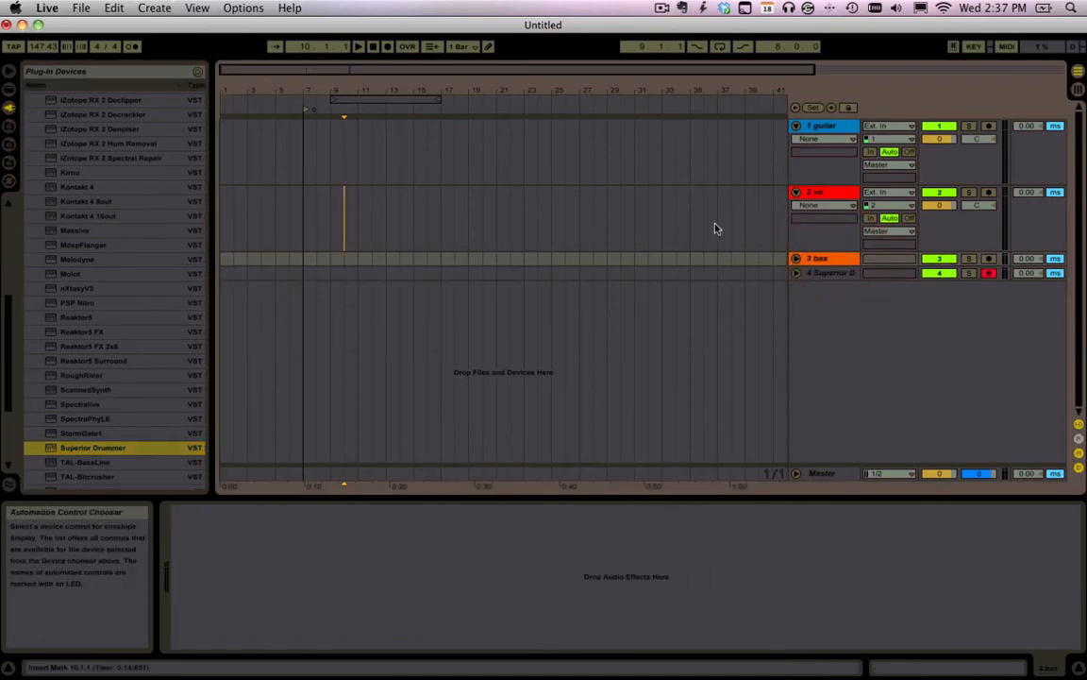
# Step: Save the current set as the default set in the File Folder preferences and close the preferences
pyautogui.press('super+comma')
pyautogui.click(389, 166)
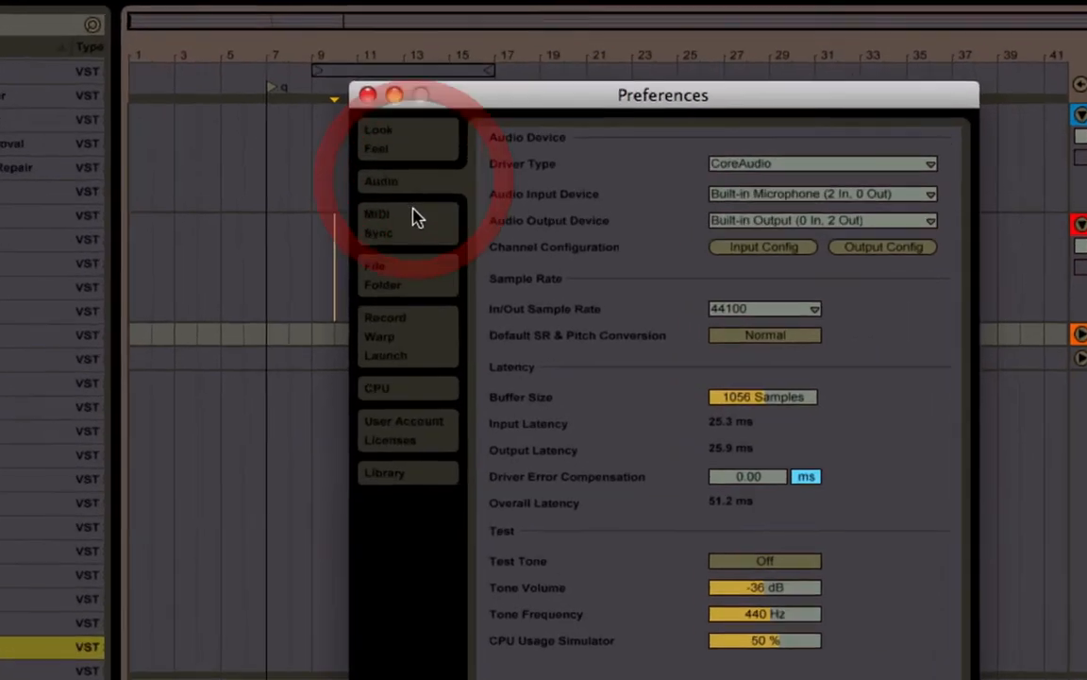
pyautogui.click(417, 219)
pyautogui.click(418, 272)
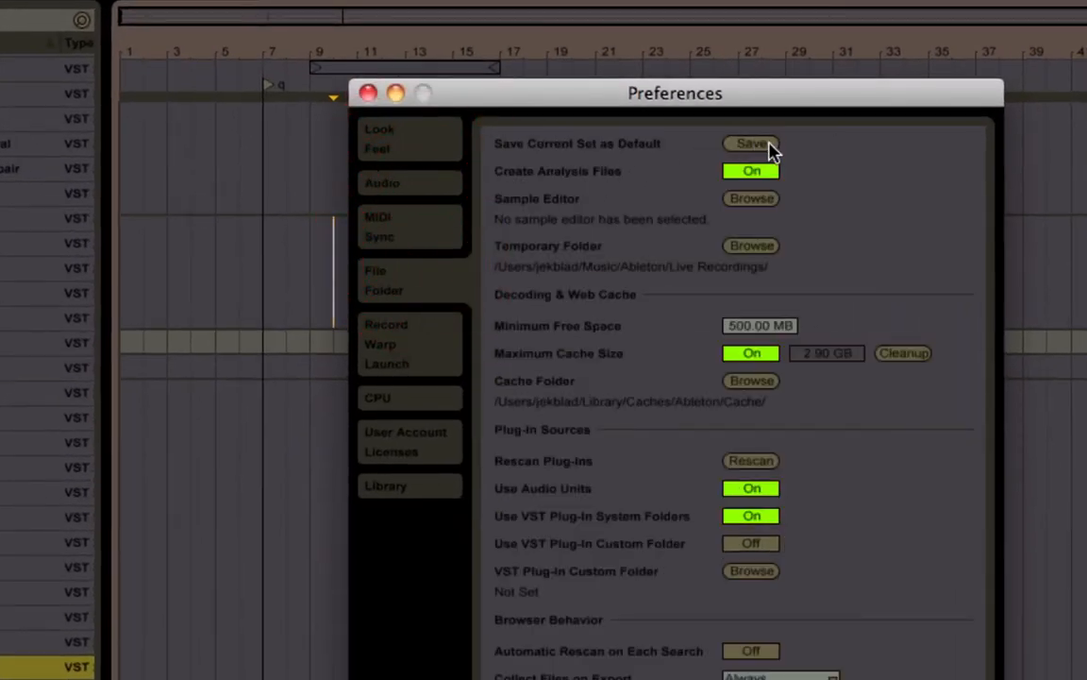
pyautogui.click(796, 144)
pyautogui.click(367, 92)
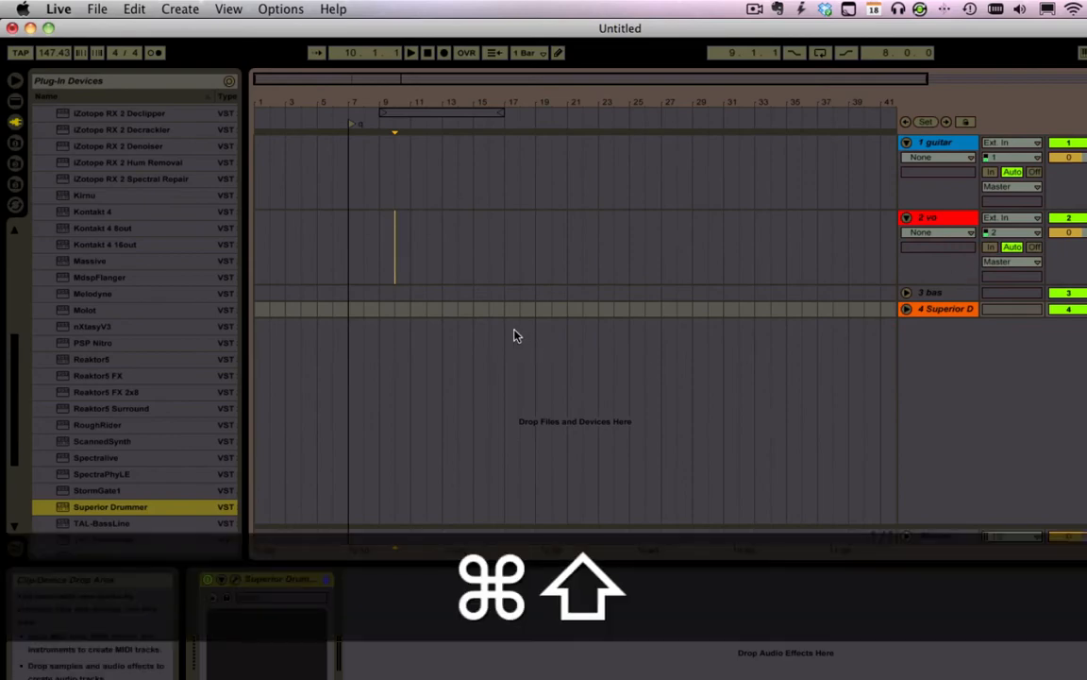
pyautogui.press('super+shift+s')
pyautogui.click(451, 274)
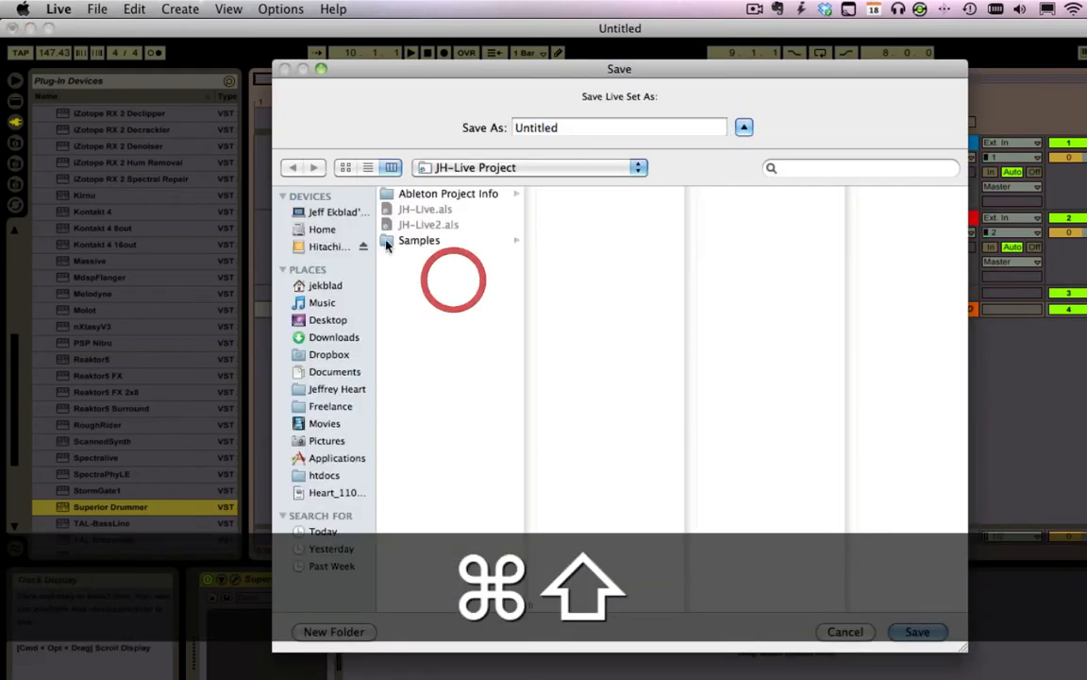
pyautogui.click(517, 168)
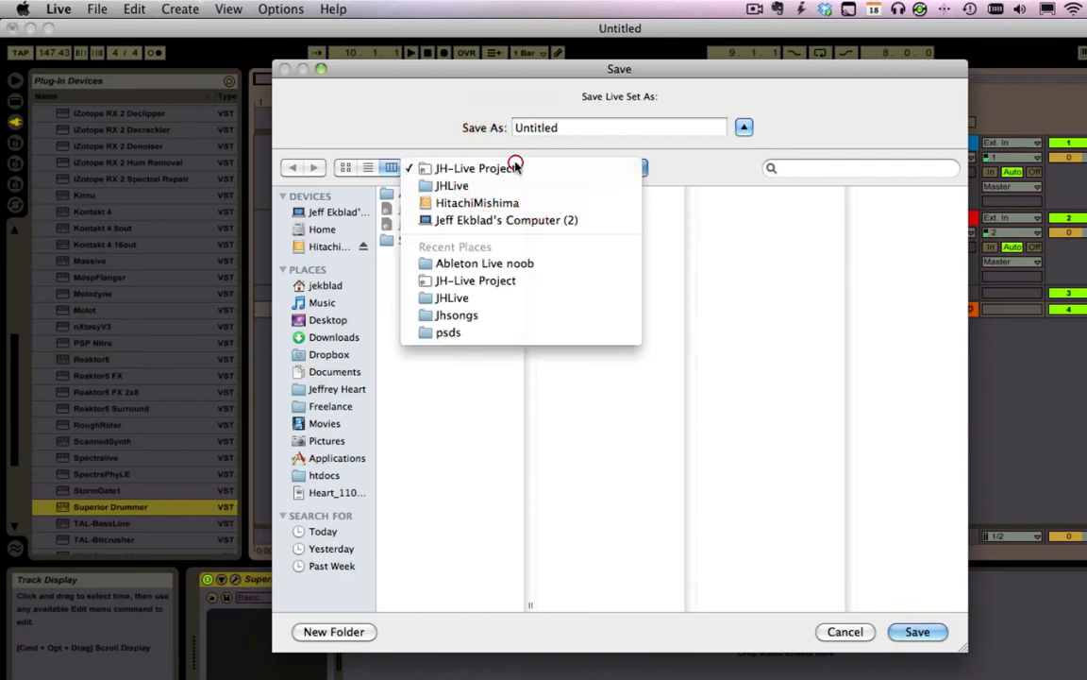
pyautogui.click(517, 168)
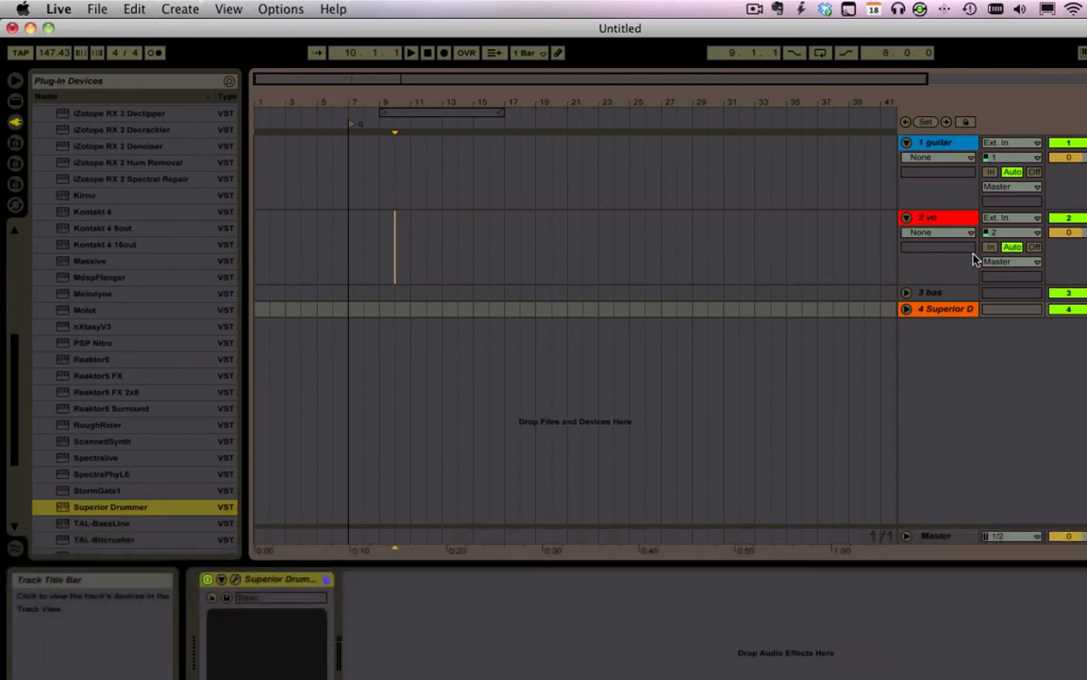
# Step: Save the Live Set on the Desktop under the name "songwriting temp"
pyautogui.press('super+shift+s')
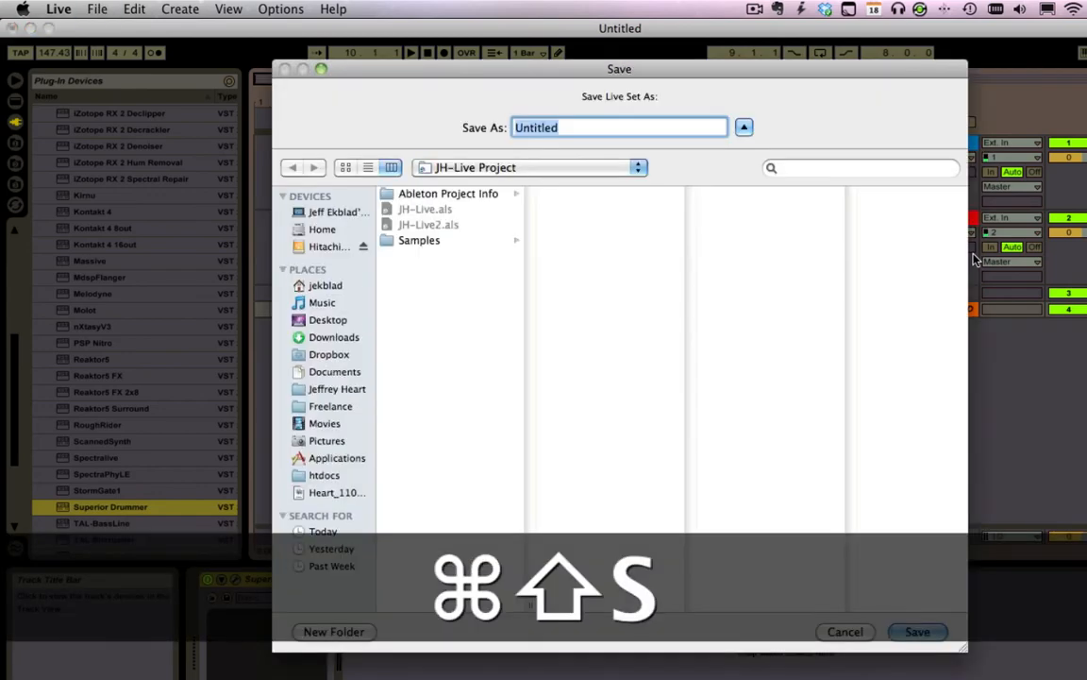
pyautogui.write('songw')
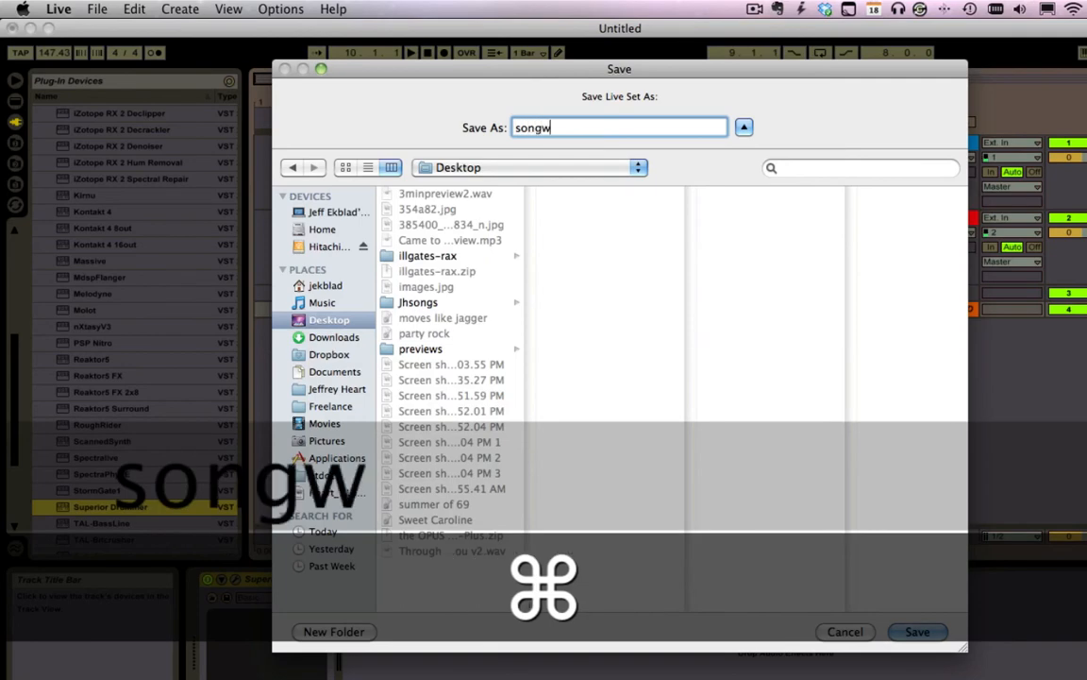
pyautogui.write('riting temp')
pyautogui.press('Return')
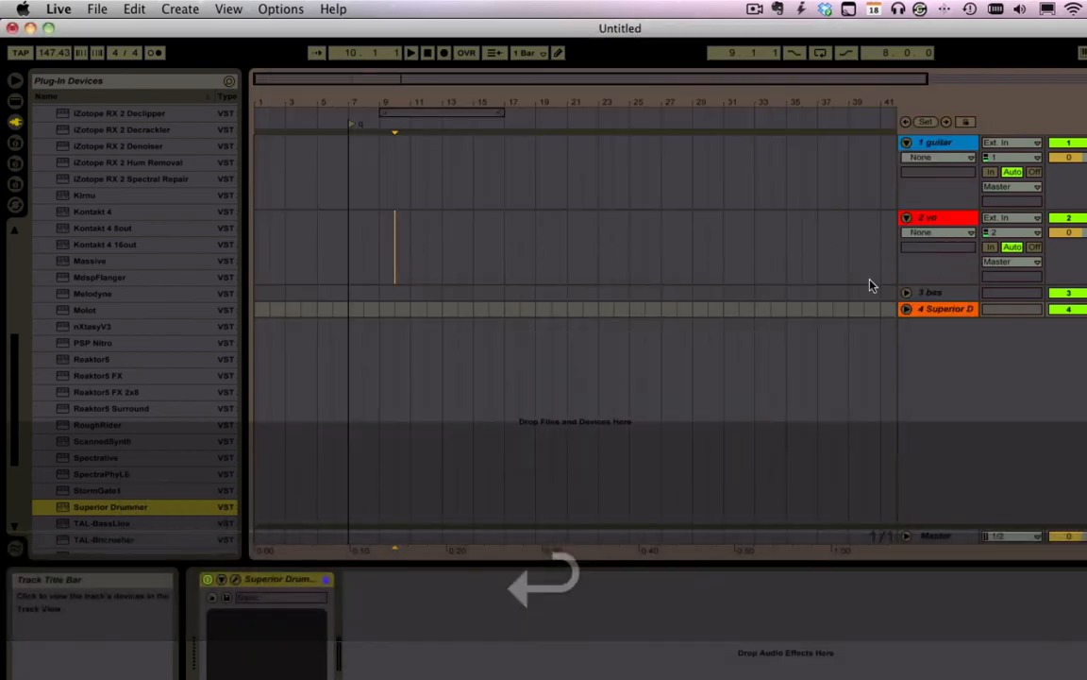
# Step: Delete the guitar, vo and bas audio tracks together, keeping only the Superior Drummer track
pyautogui.click(953, 294)
pyautogui.press('super+a')
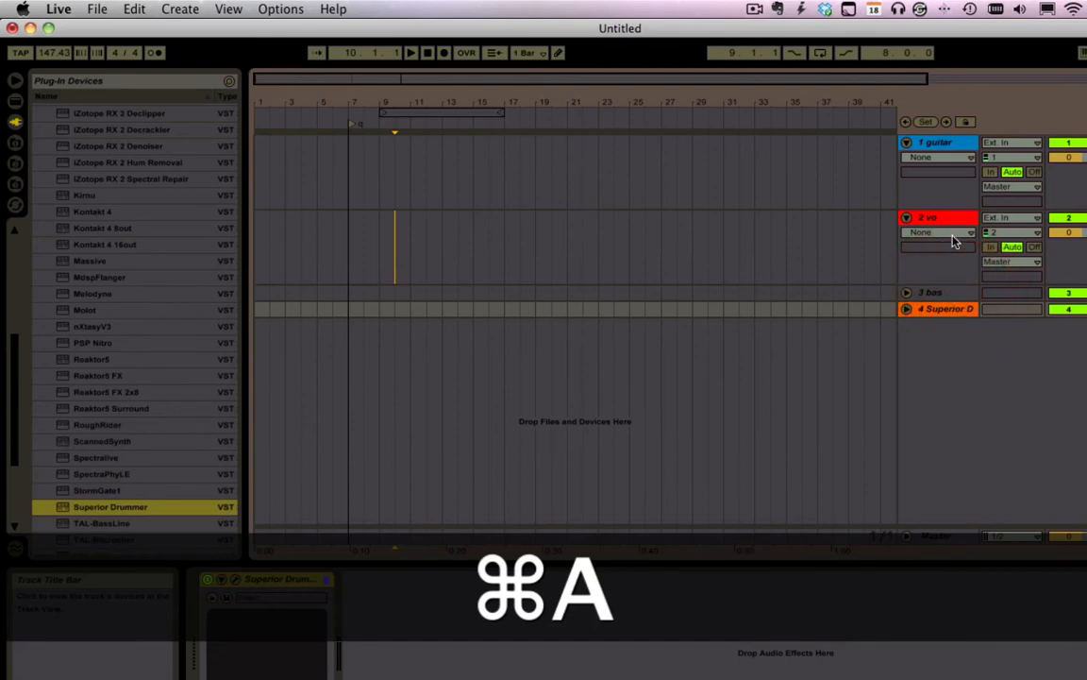
pyautogui.keyDown('shift'); pyautogui.click(944, 141); pyautogui.keyUp('shift')
pyautogui.press('BackSpace')
# Step: Add a MIDI track and load the Analog instrument from the Live Devices browser onto it
pyautogui.press('super+shift+t')
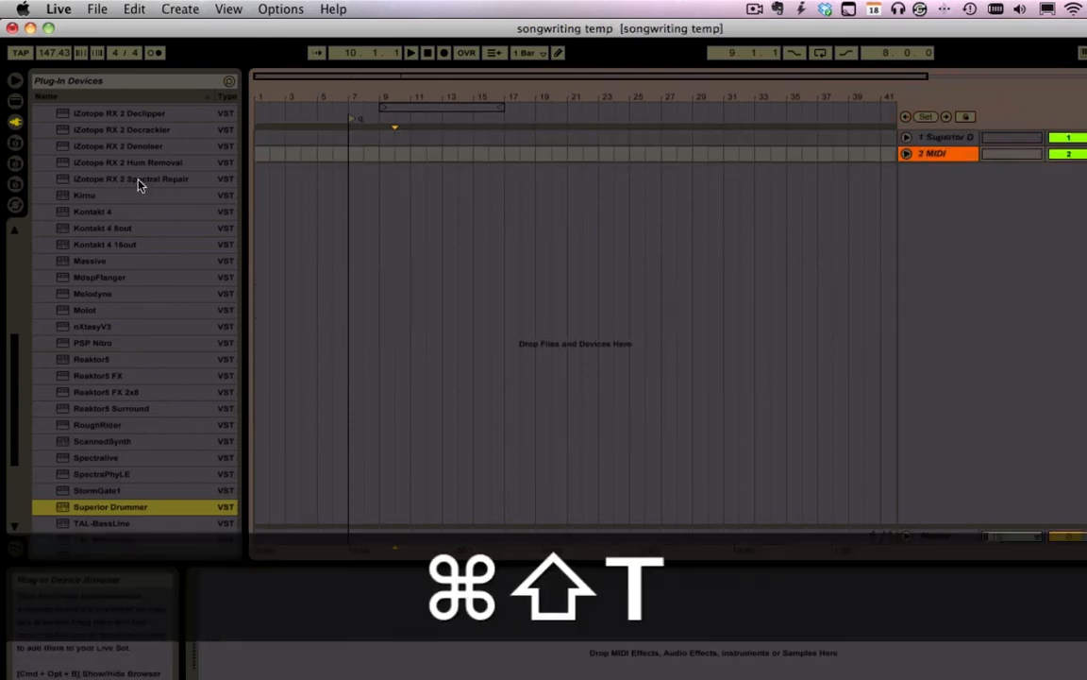
pyautogui.press('super+alt+l')
pyautogui.press('Right')
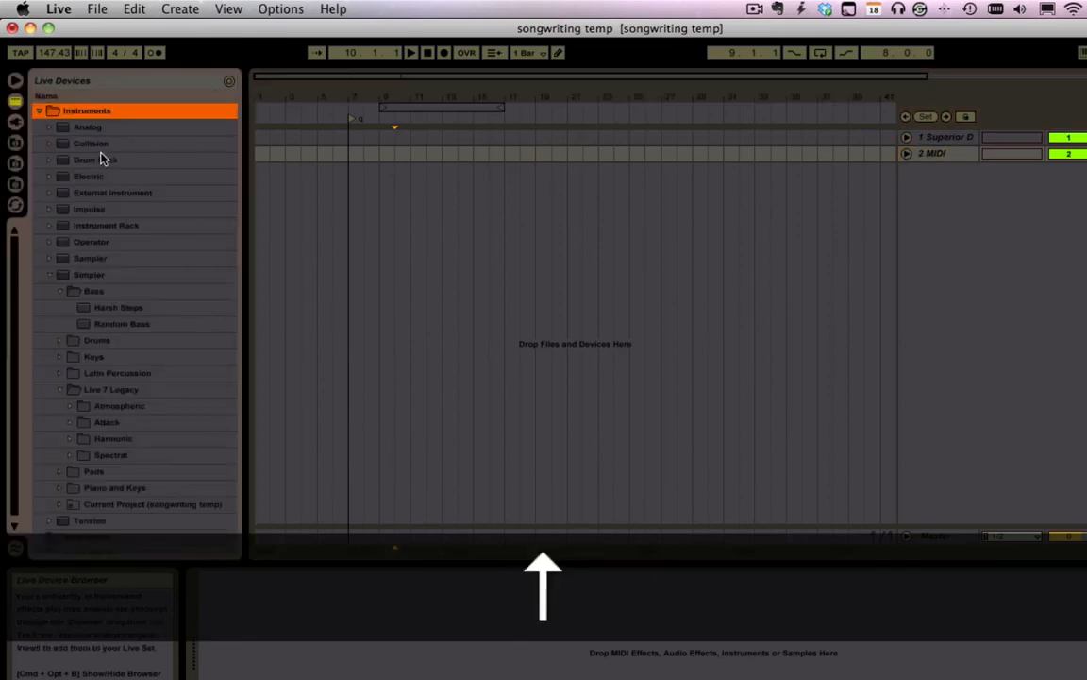
pyautogui.press('Down')
pyautogui.press('Return')
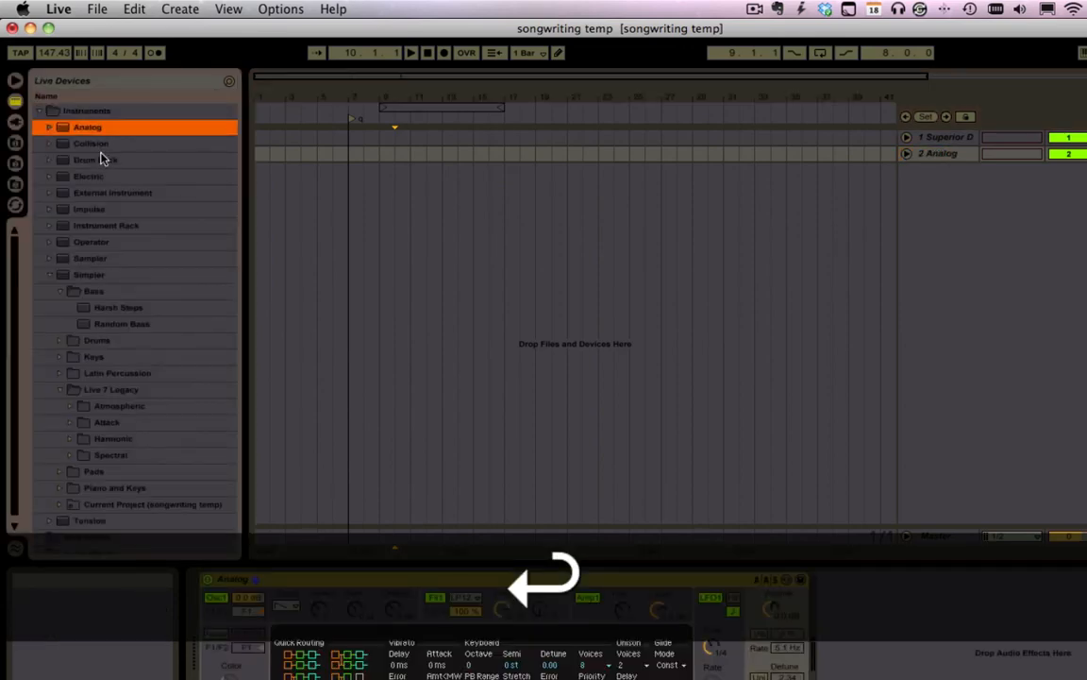
# Step: Add another MIDI track below the Analog track and load a Drum Rack onto it
pyautogui.press('Down')
pyautogui.press('super+shift+t')
pyautogui.press('Down')
pyautogui.press('Return')
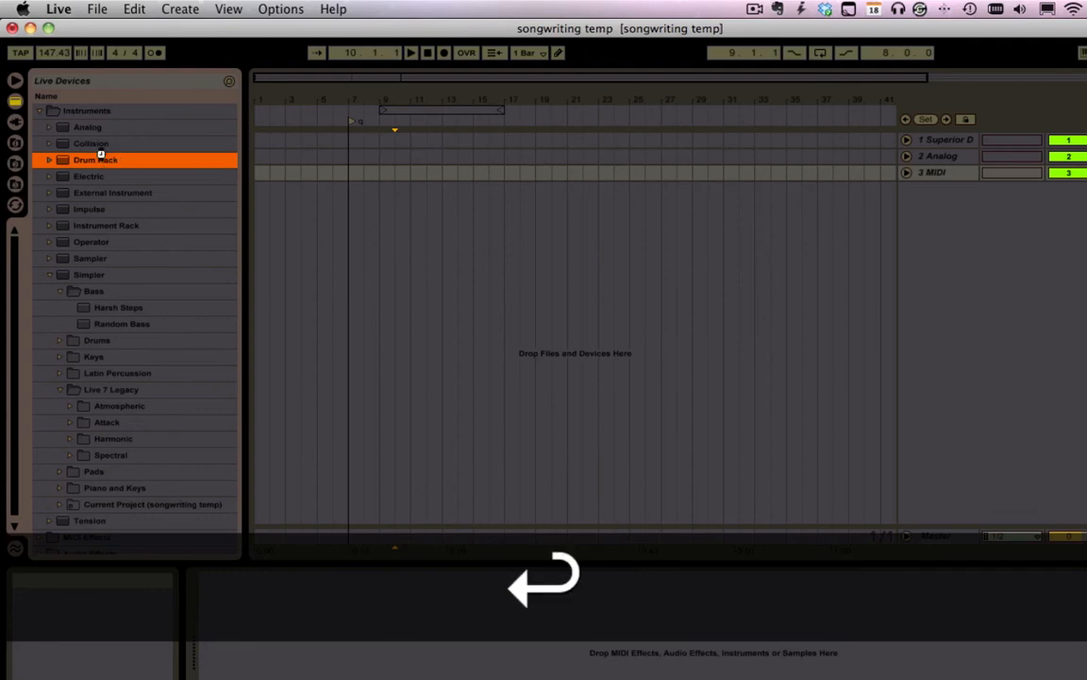
# Step: Add a fourth MIDI track and load the Electric instrument onto it
pyautogui.press('super+shift+t')
pyautogui.press('Down')
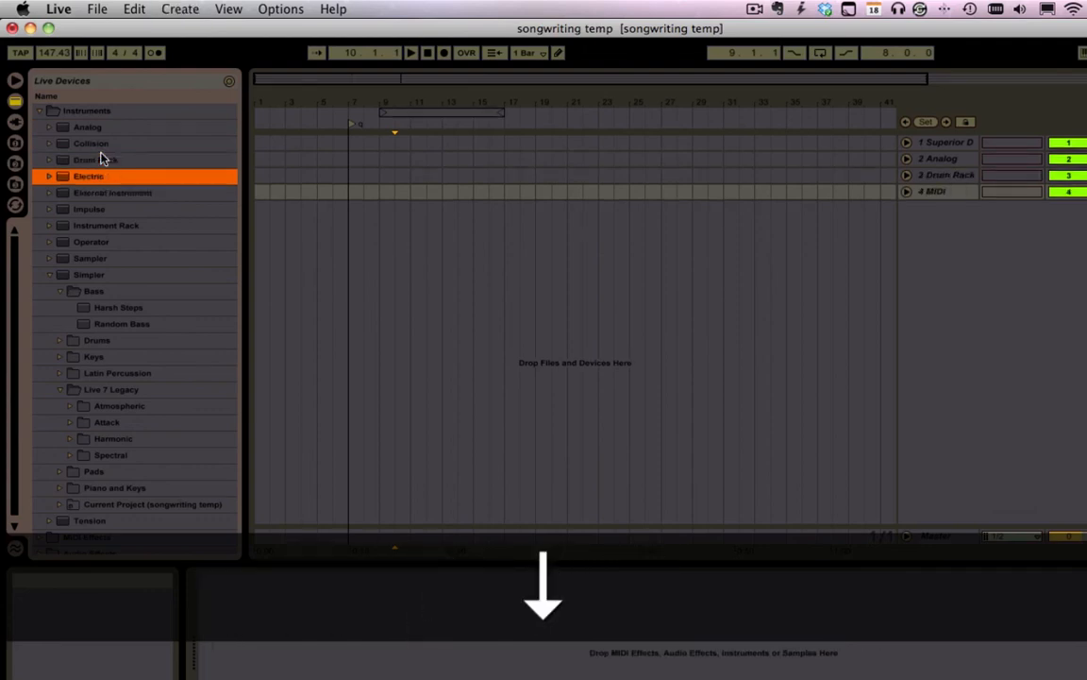
pyautogui.press('Return')
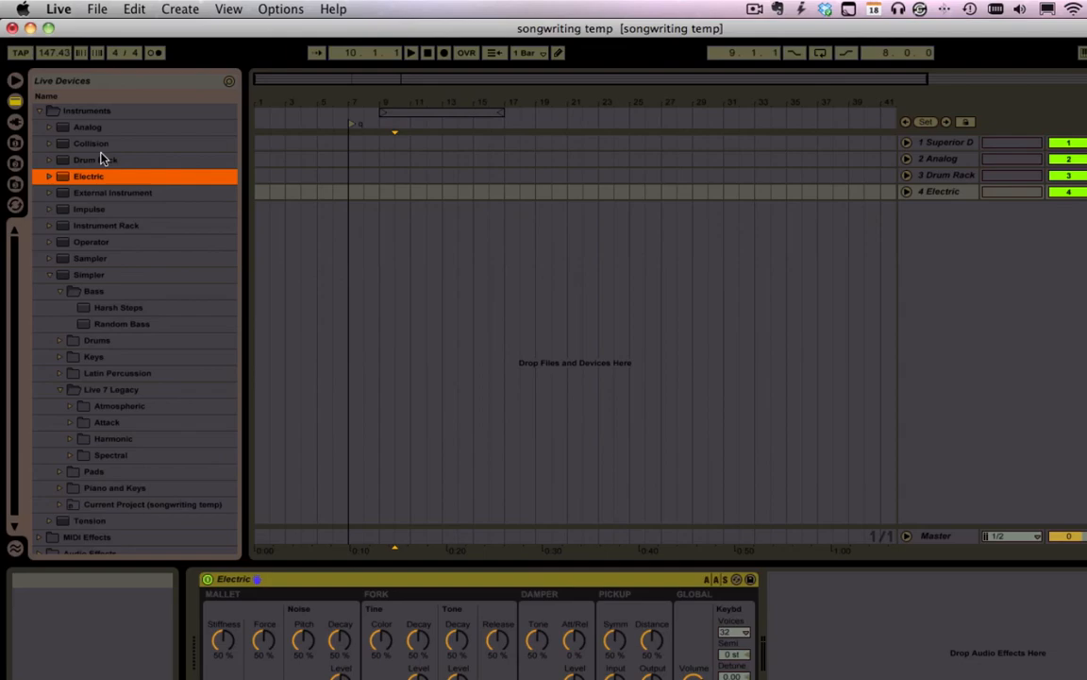
pyautogui.press('super+shift')
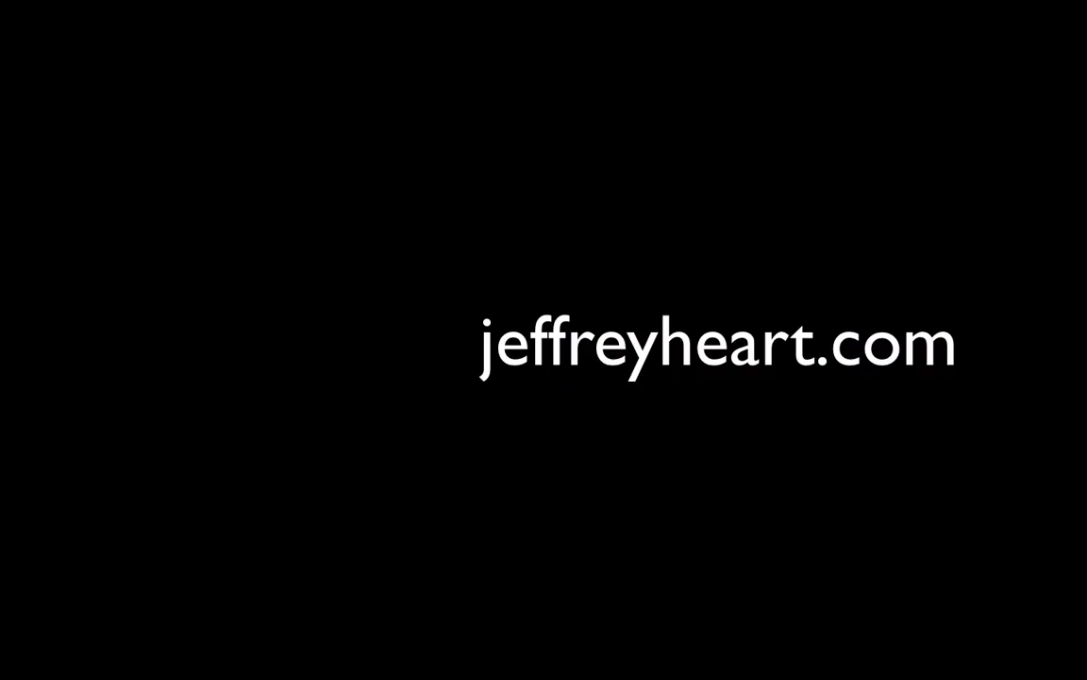